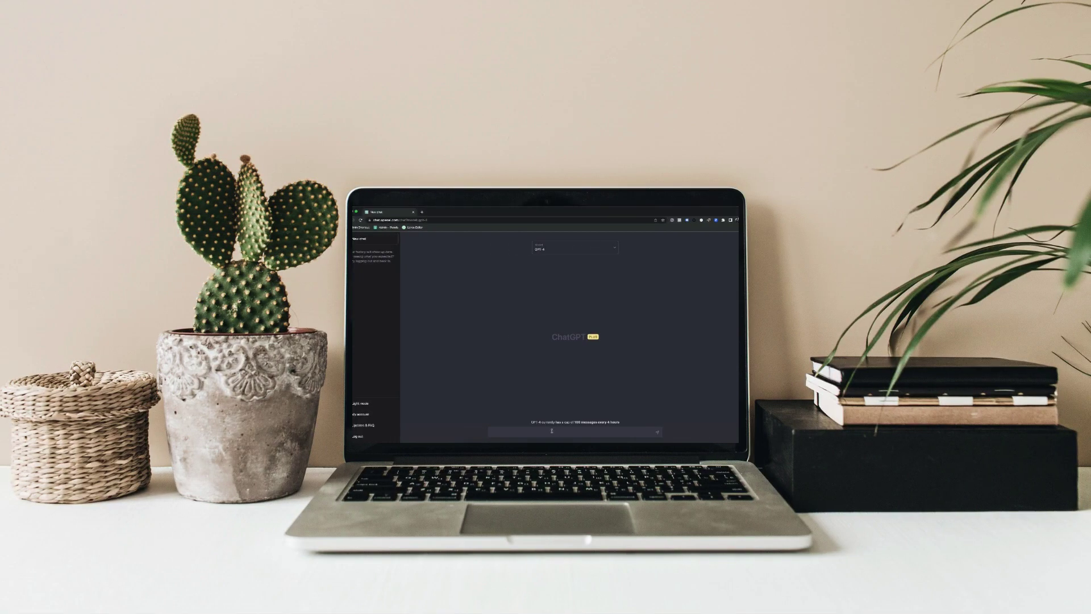
type("What is the difference between ChatGPT-3 and ChatGPT-4?")
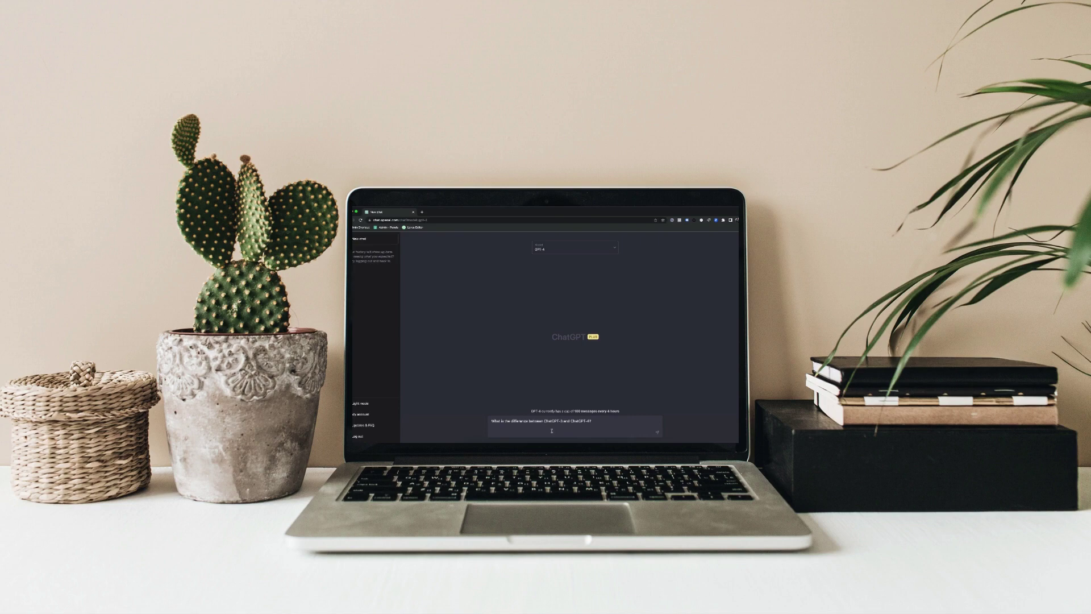
key("Return")
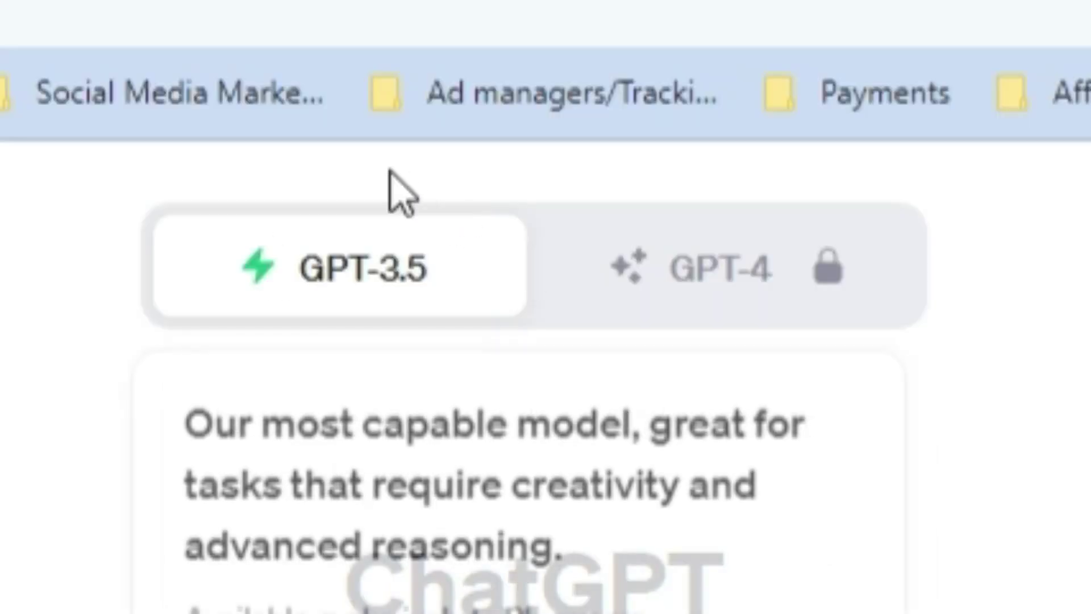
mouse_move(563, 85)
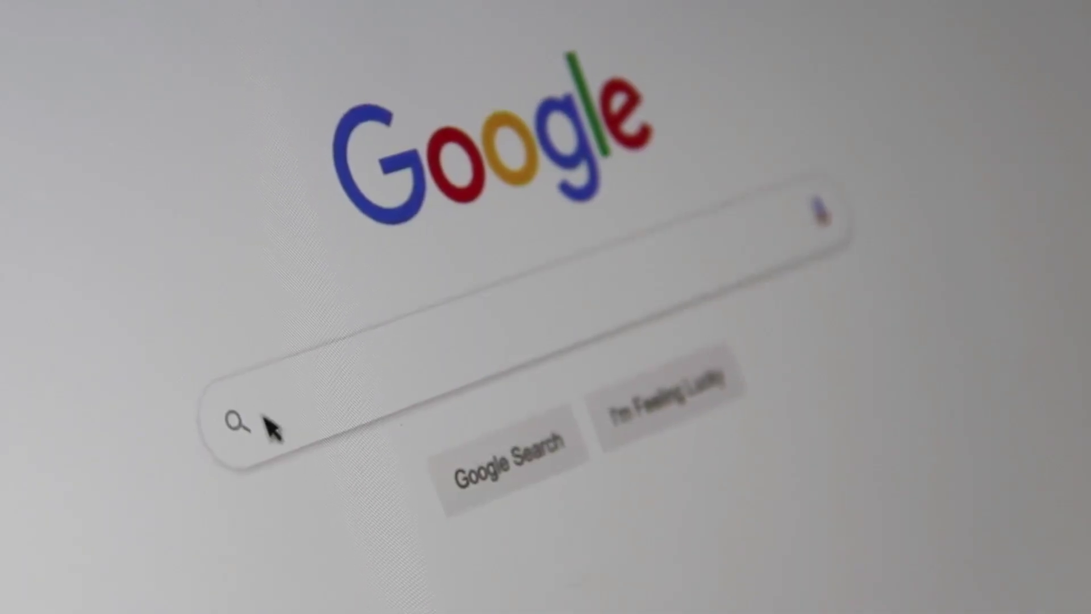
left_click(268, 418)
type("Sea")
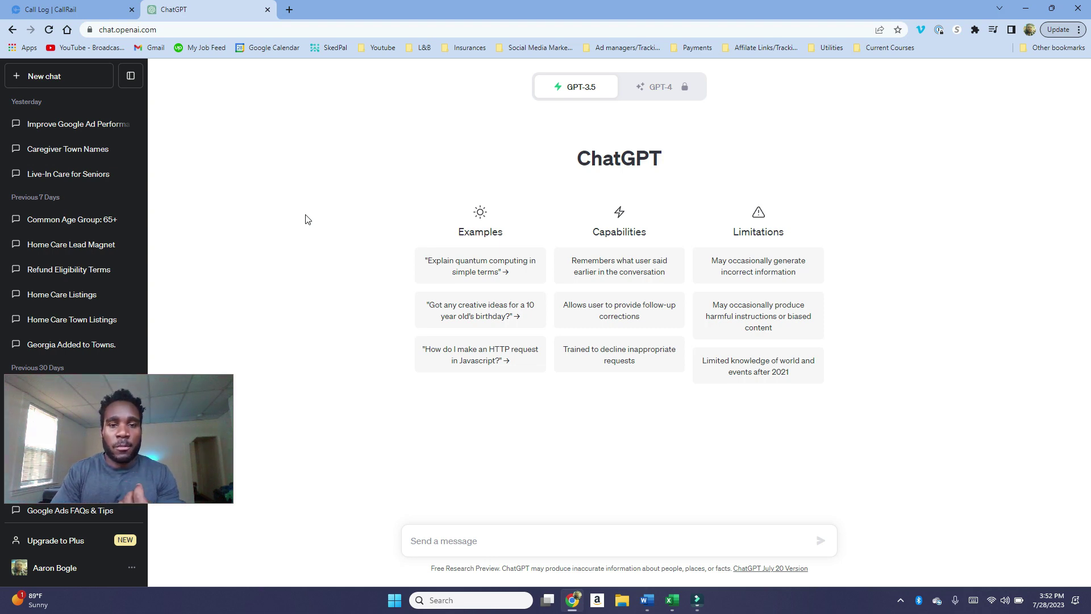
Ask ChatGPT "What are the painpoints of people who are looking to join a gym"
left_click(674, 542)
type("What are the painpoints of people who are looking to join a gym")
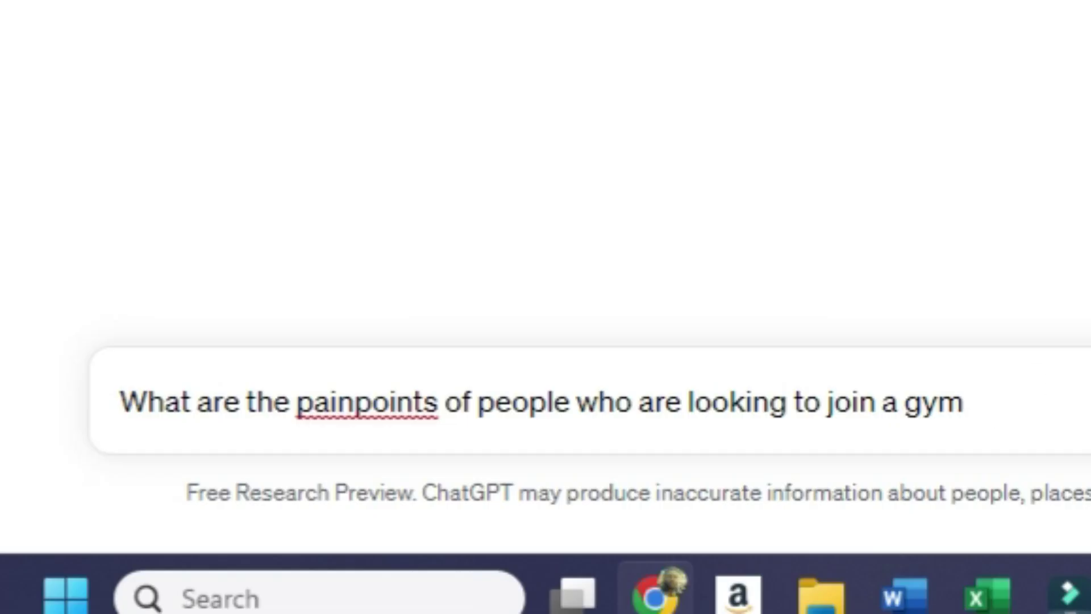
key("Return")
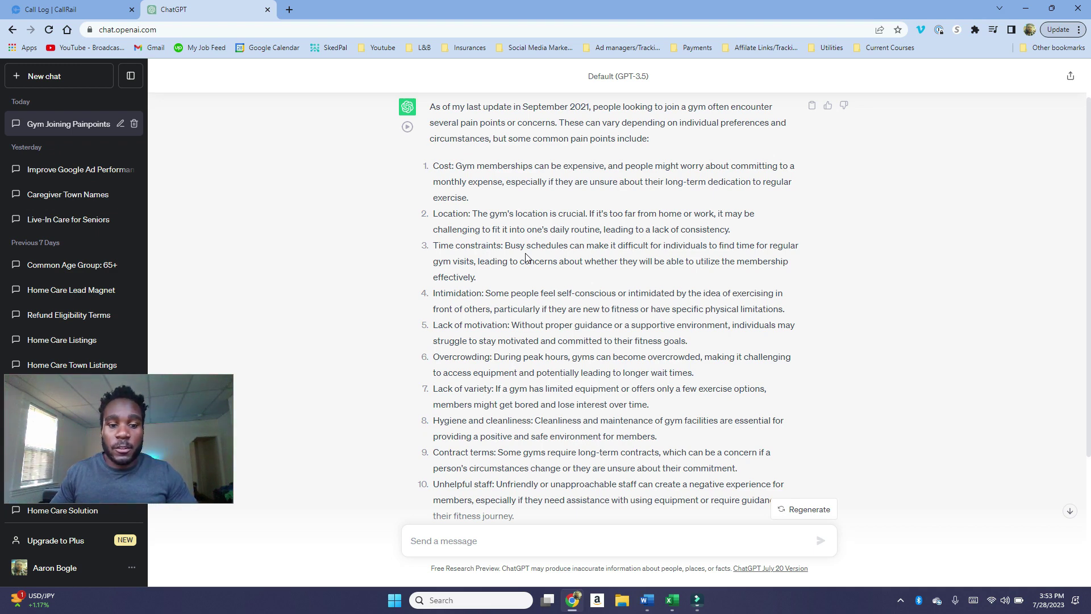
Read through the listed pain points and ask the follow-up "How would a gym alleviate these painpoints"
scroll(532, 312, "down", 1)
scroll(537, 351, "up", 2)
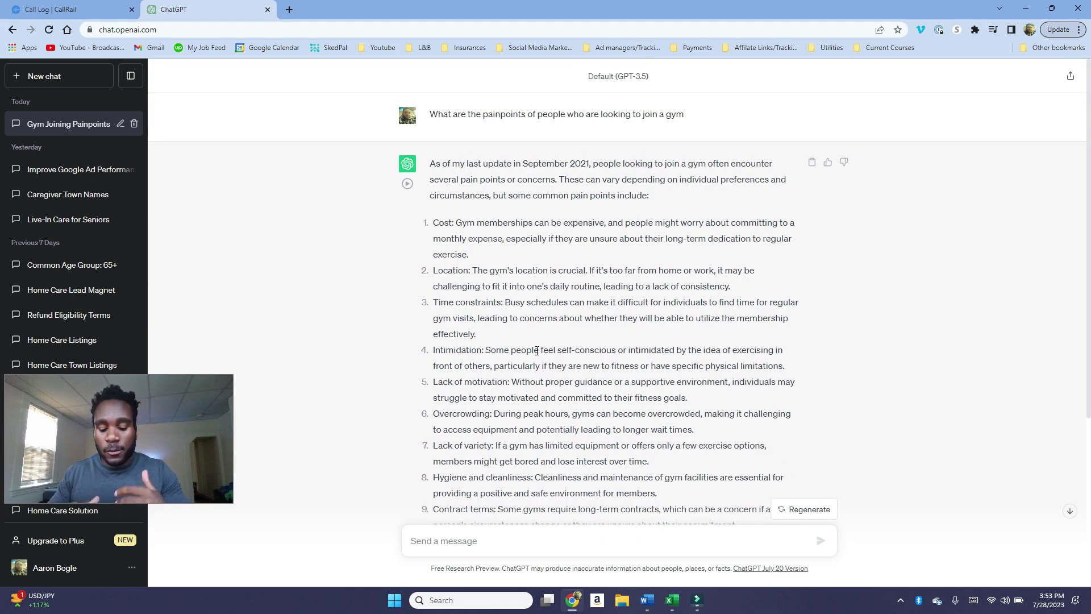
scroll(528, 426, "down", 4)
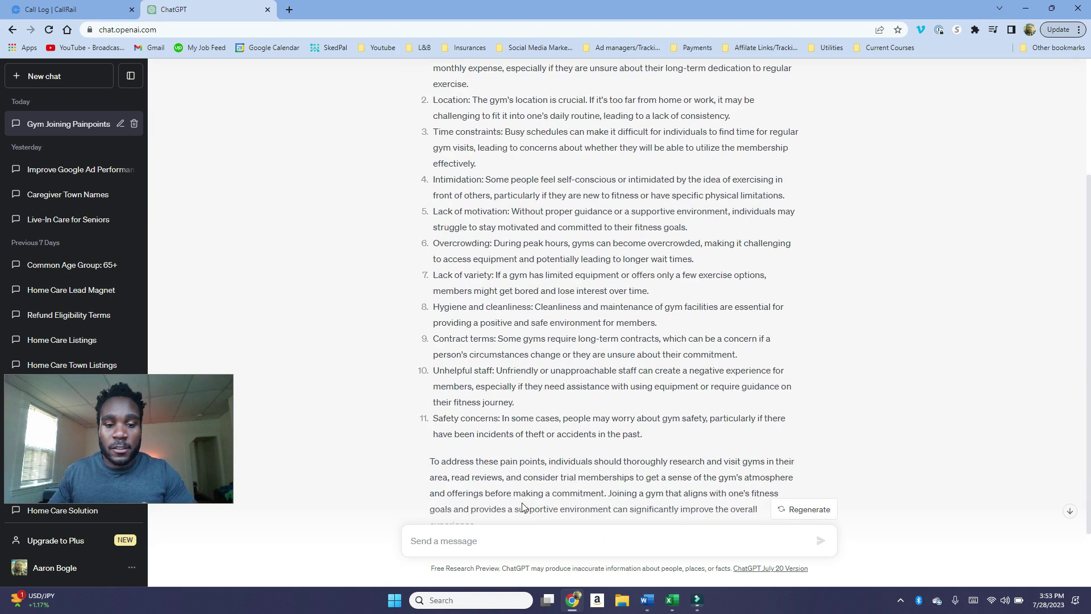
left_click(499, 537)
type("How would a gym alleviate these painpoints")
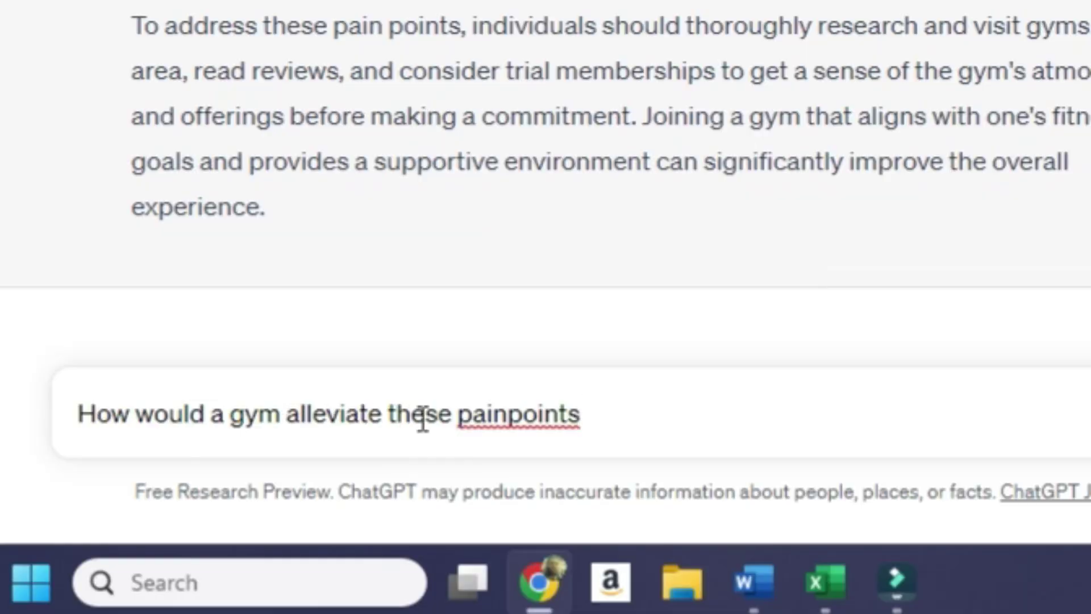
key("Return")
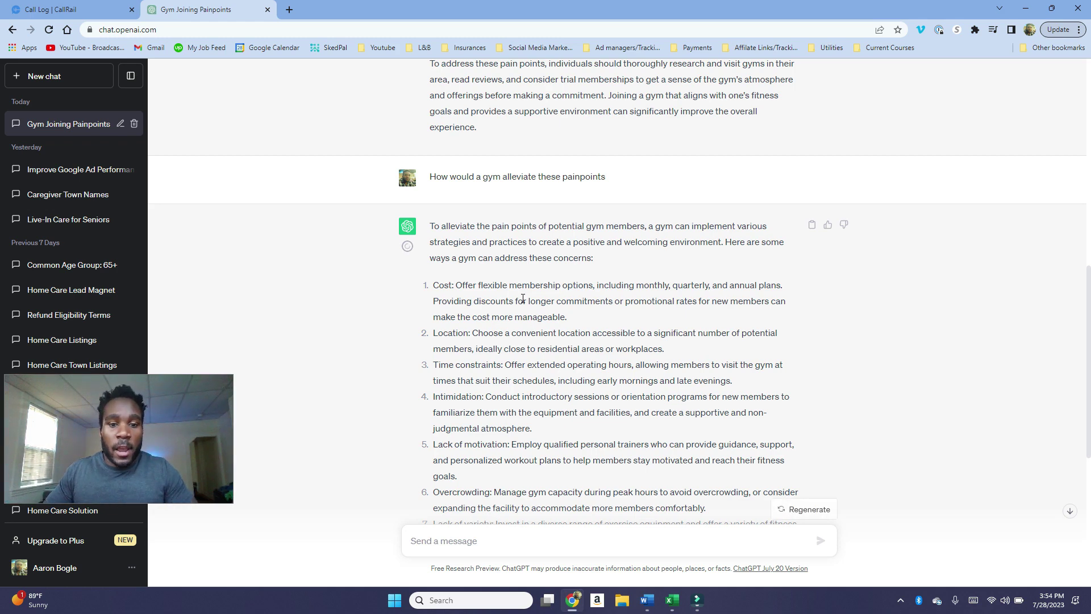
Examine the suggested ways to alleviate the gym pain points, highlighting the cost, location and time constraint items
scroll(556, 296, "down", 1)
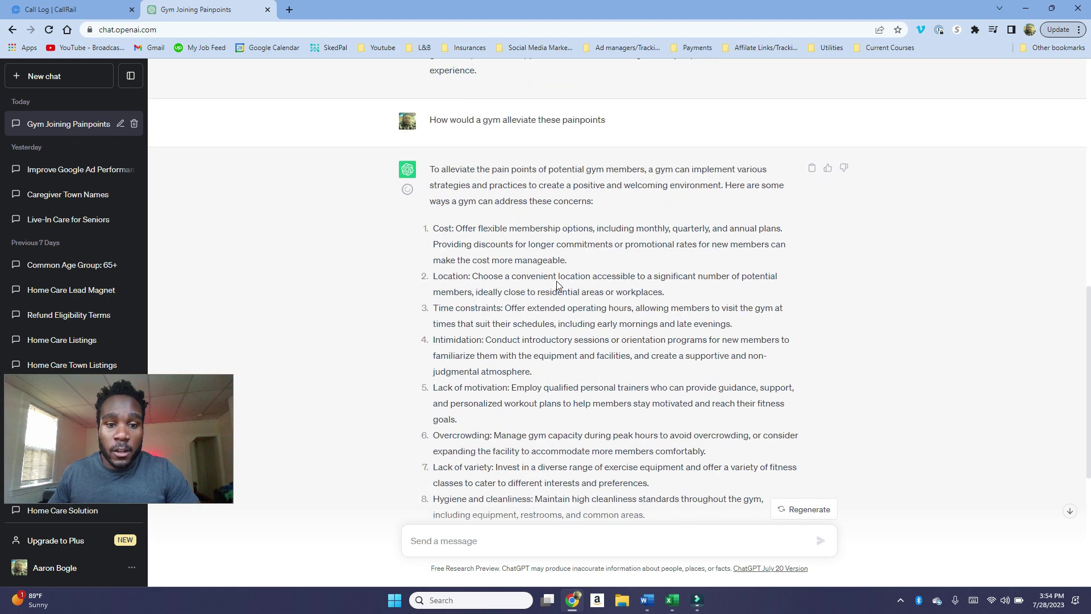
double_click(476, 248)
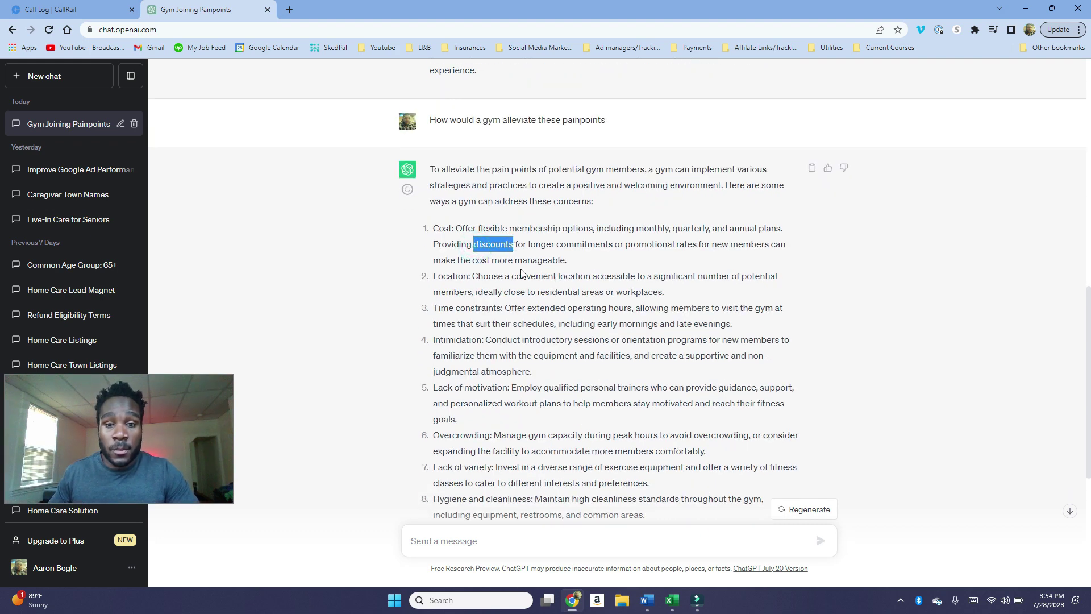
scroll(521, 269, "down", 1)
left_click_drag(682, 241, 462, 219)
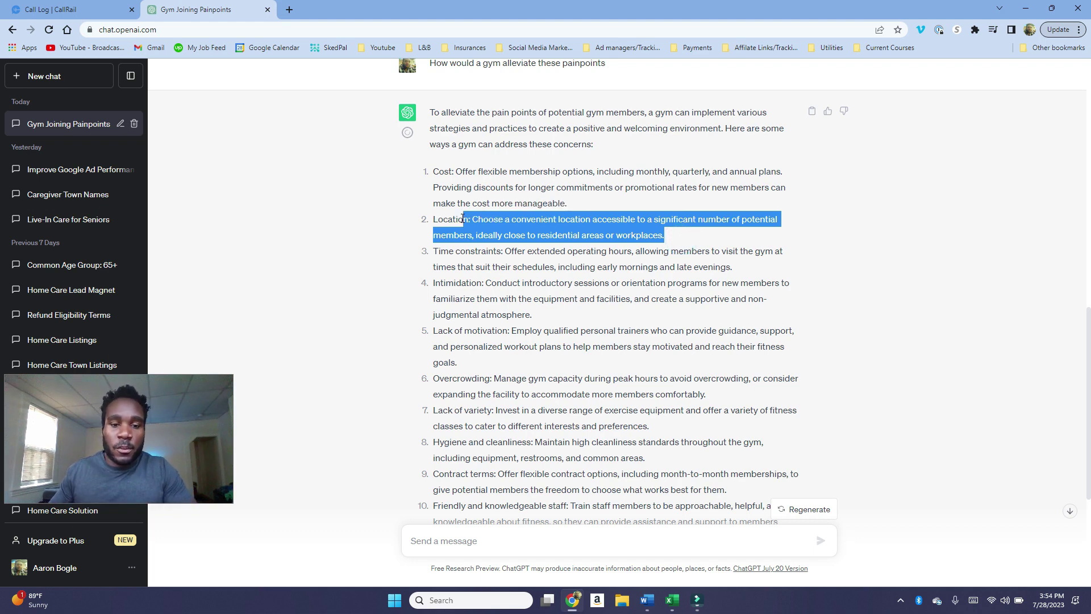
scroll(462, 219, "up", 1)
scroll(504, 188, "down", 2)
left_click_drag(504, 189, 531, 188)
scroll(527, 259, "down", 1)
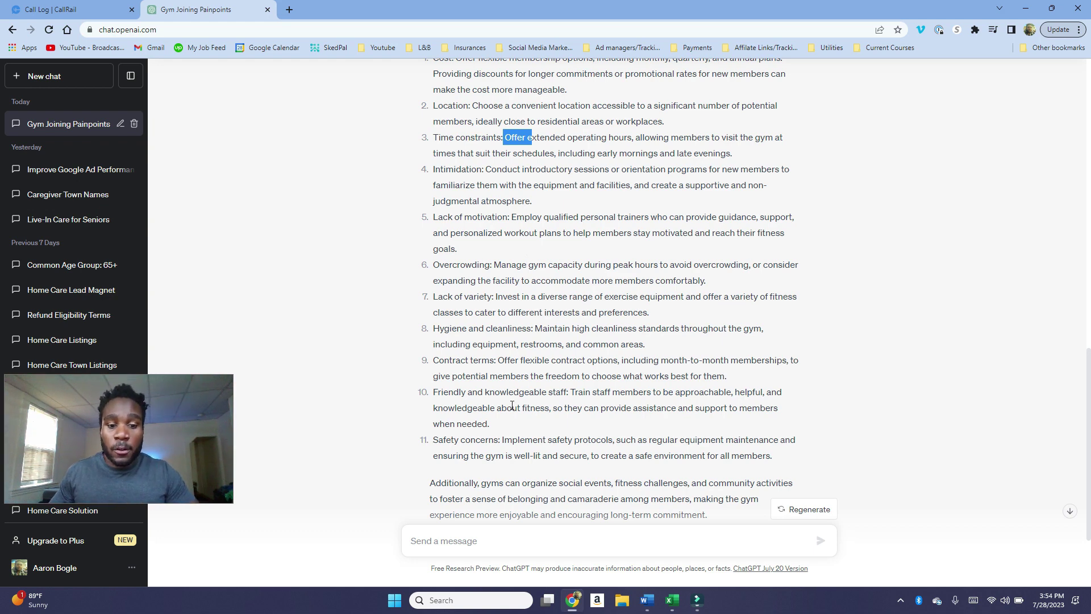
Reuse the first question with "painpoints" replaced, asking "What are the dream outcomes of people who are looking to join a gym"
scroll(512, 405, "up", 20)
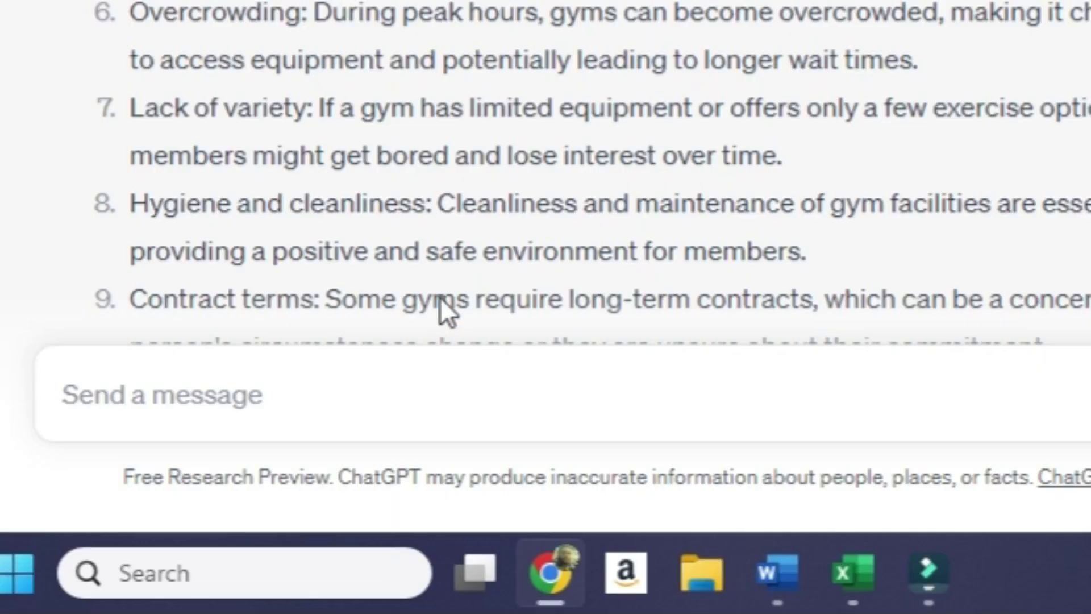
left_click(297, 409)
type("What are the painpoints of people who are looking to join a gym")
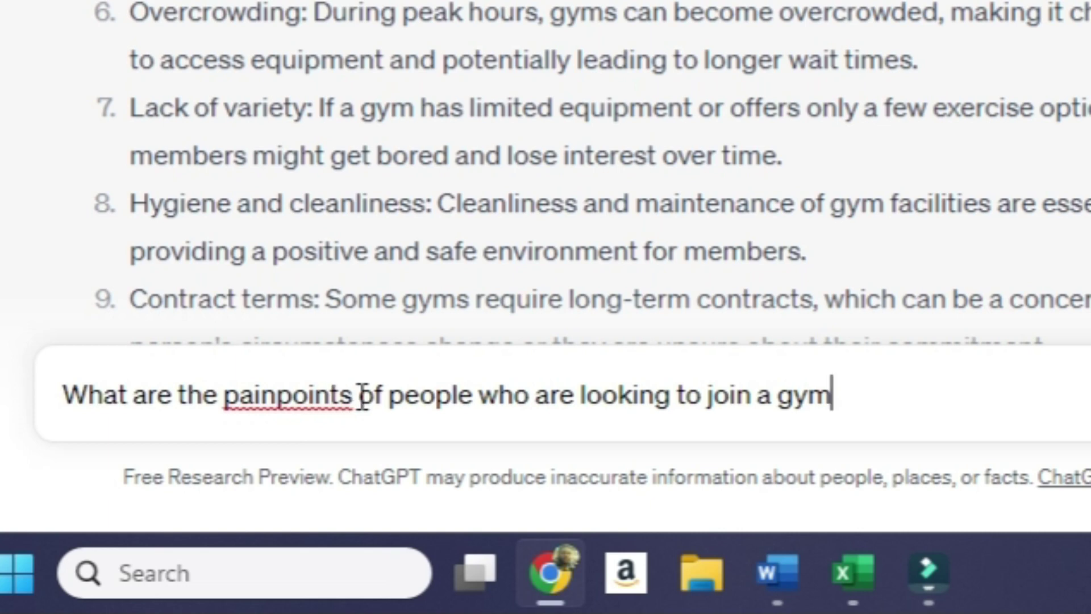
left_click_drag(358, 397, 227, 408)
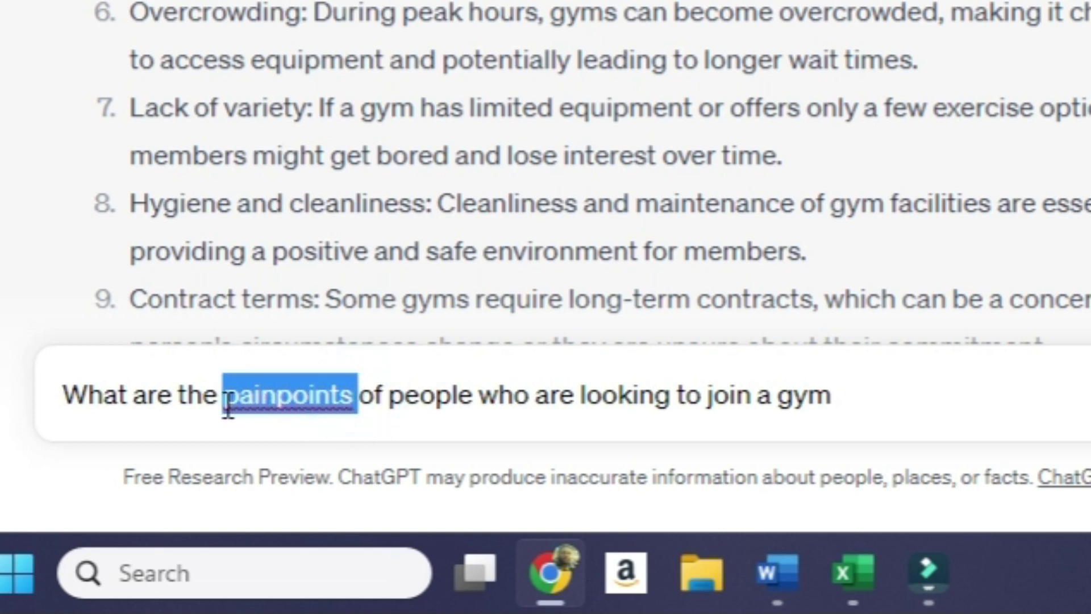
type("dream outco")
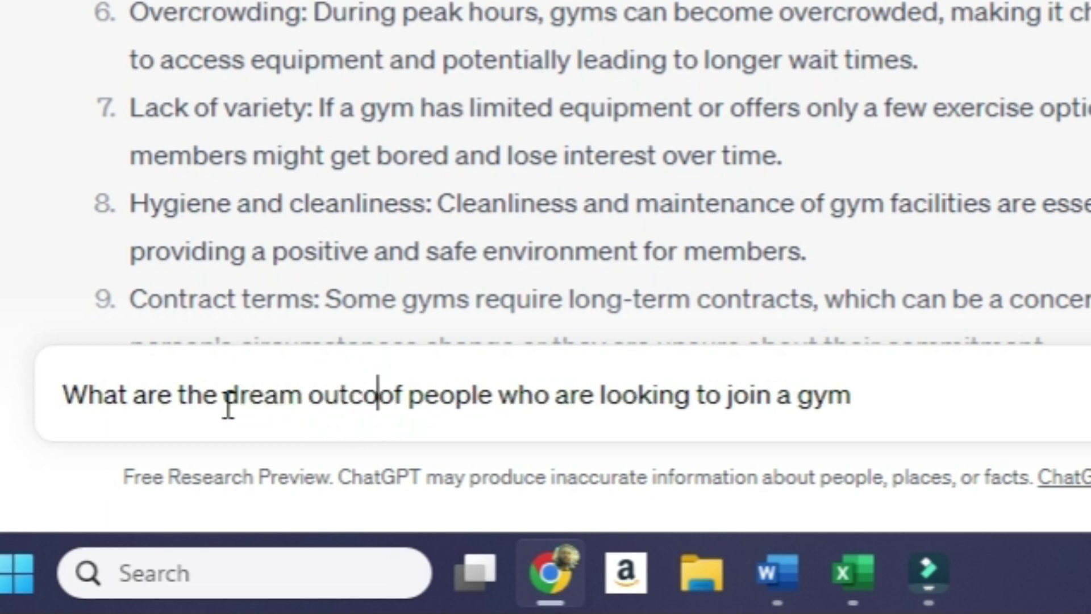
type("mes")
key("Return")
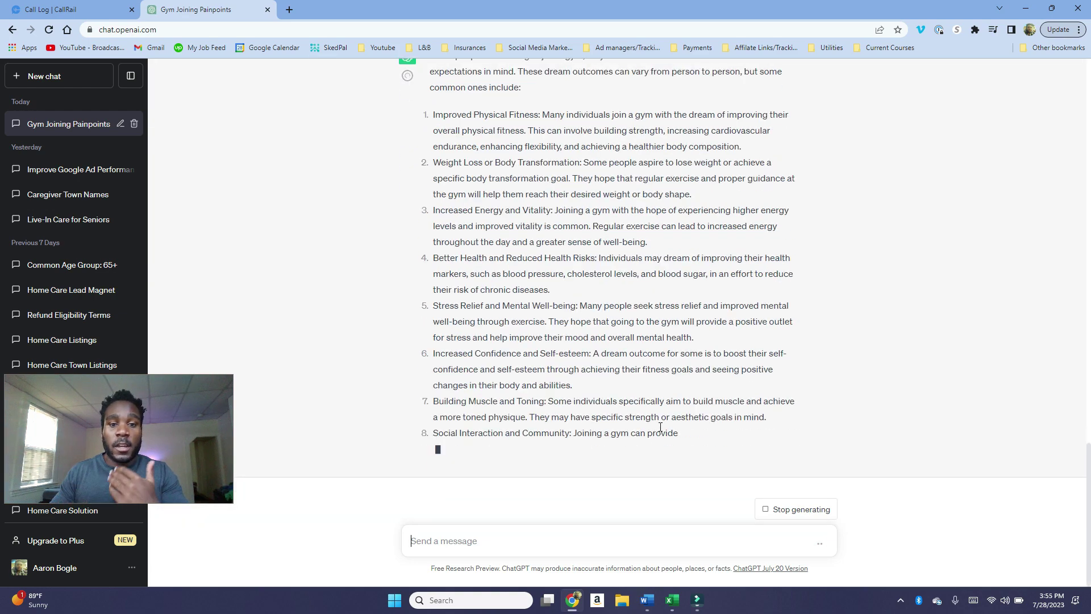
Review the pain point solutions and dream outcomes, and ask "What are the best offers to entice people to join a gym"
scroll(665, 409, "up", 15)
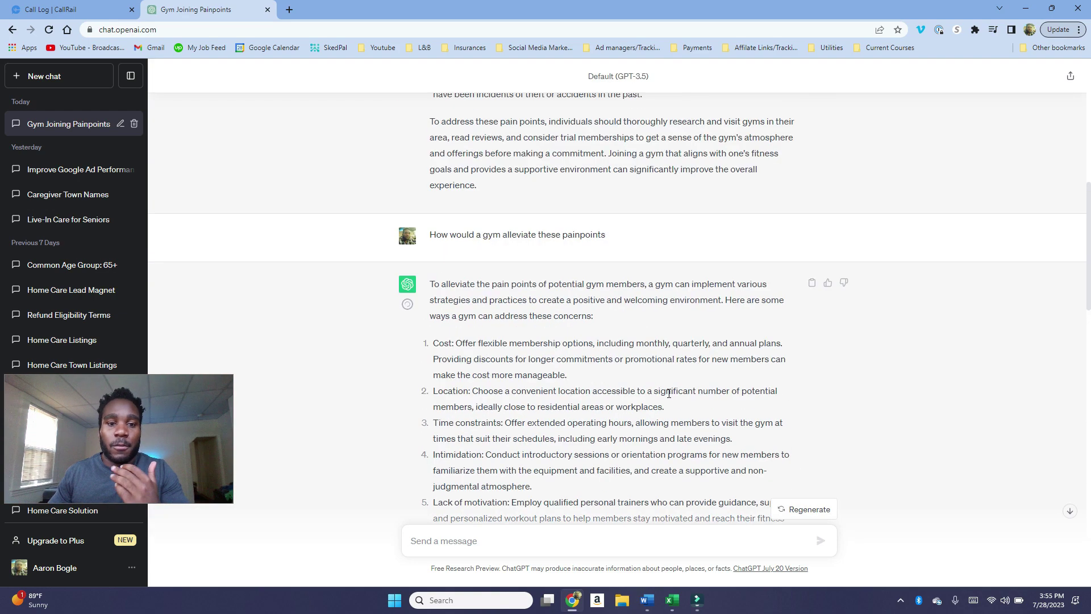
scroll(669, 393, "down", 3)
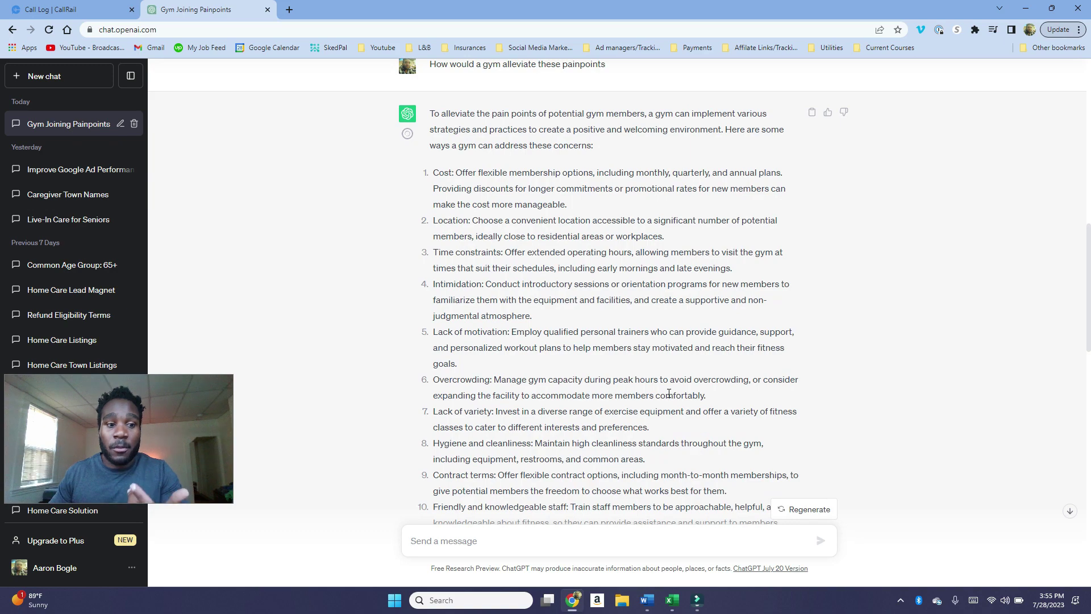
scroll(668, 394, "down", 9)
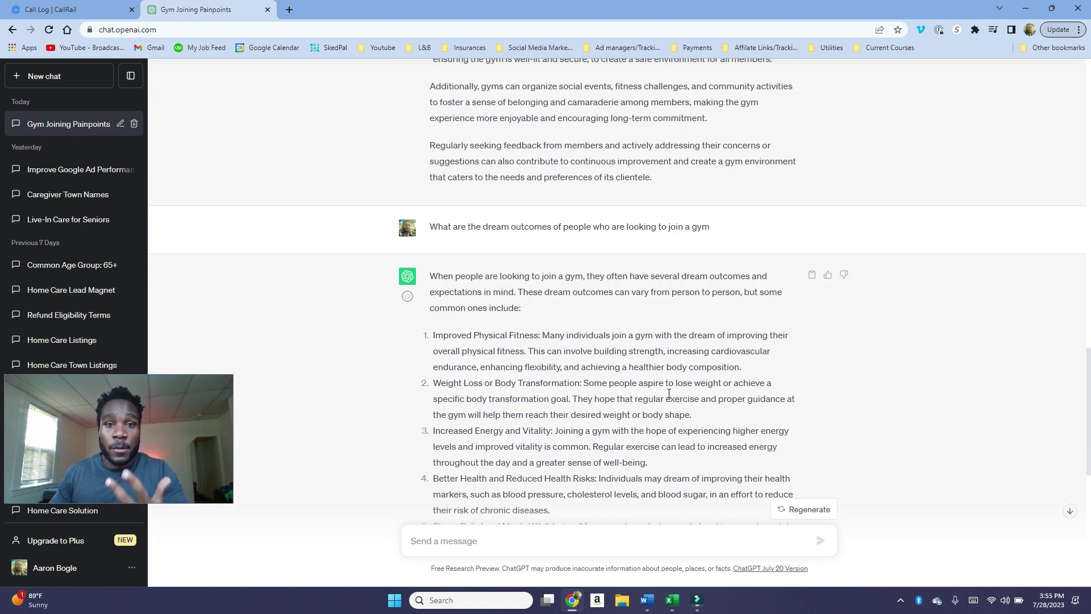
scroll(668, 393, "down", 1)
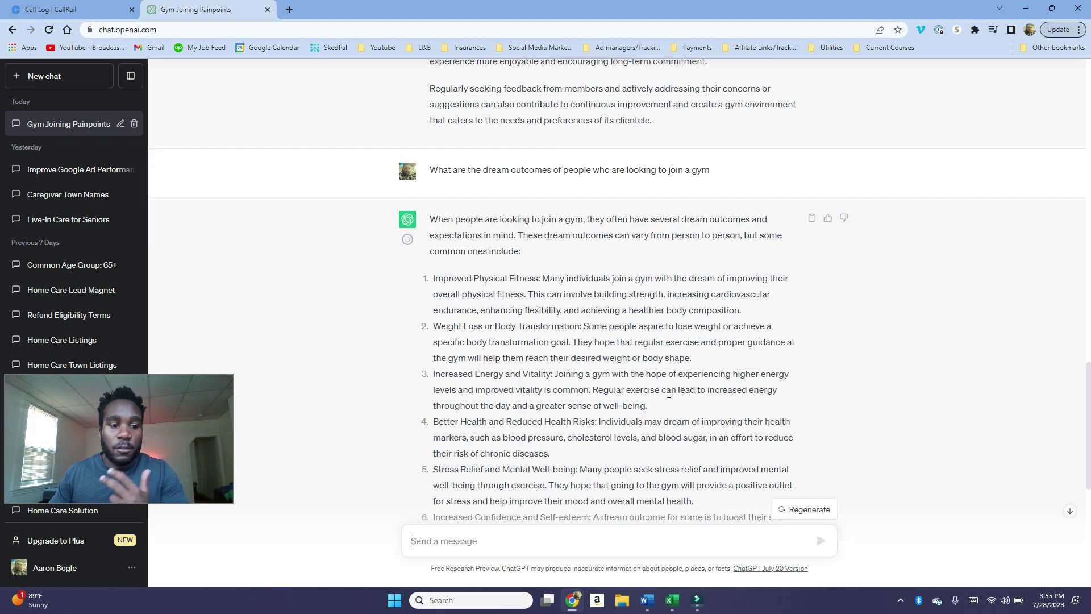
scroll(668, 393, "down", 3)
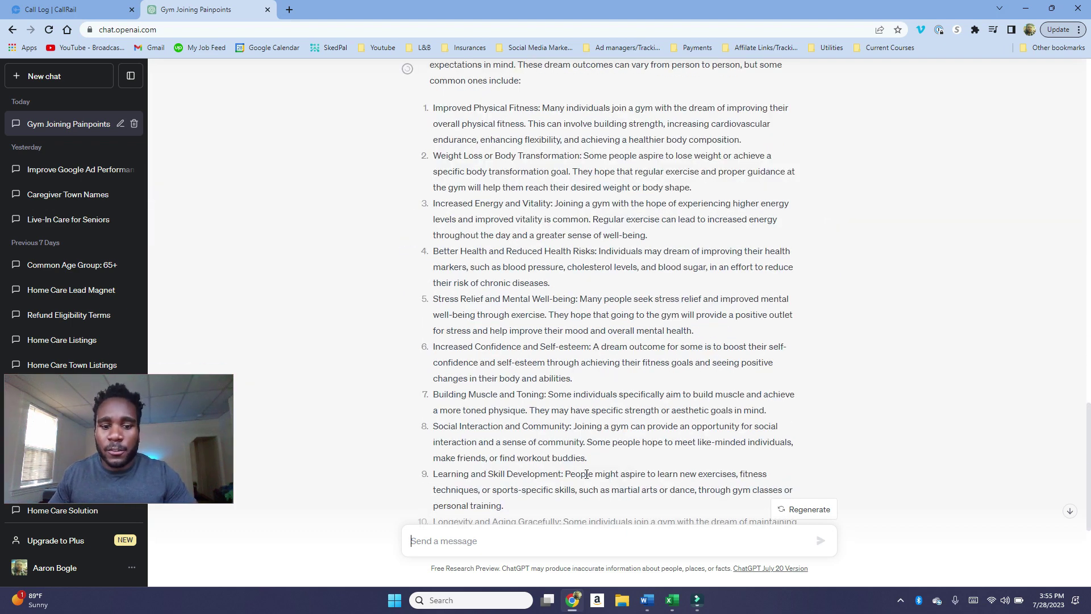
type("What")
key("BackSpace")
key("BackSpace")
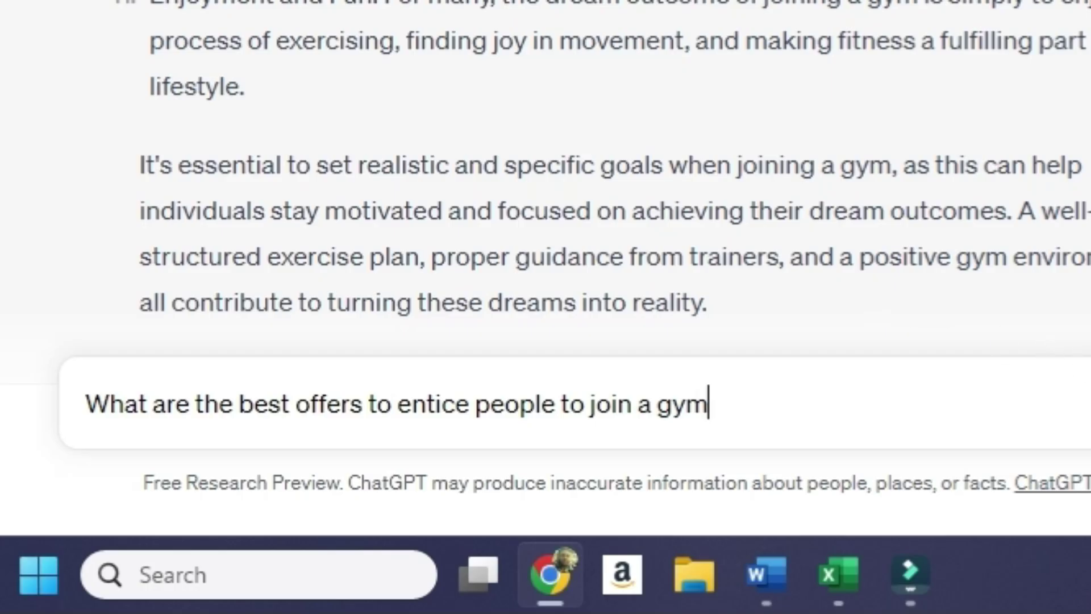
key("Return")
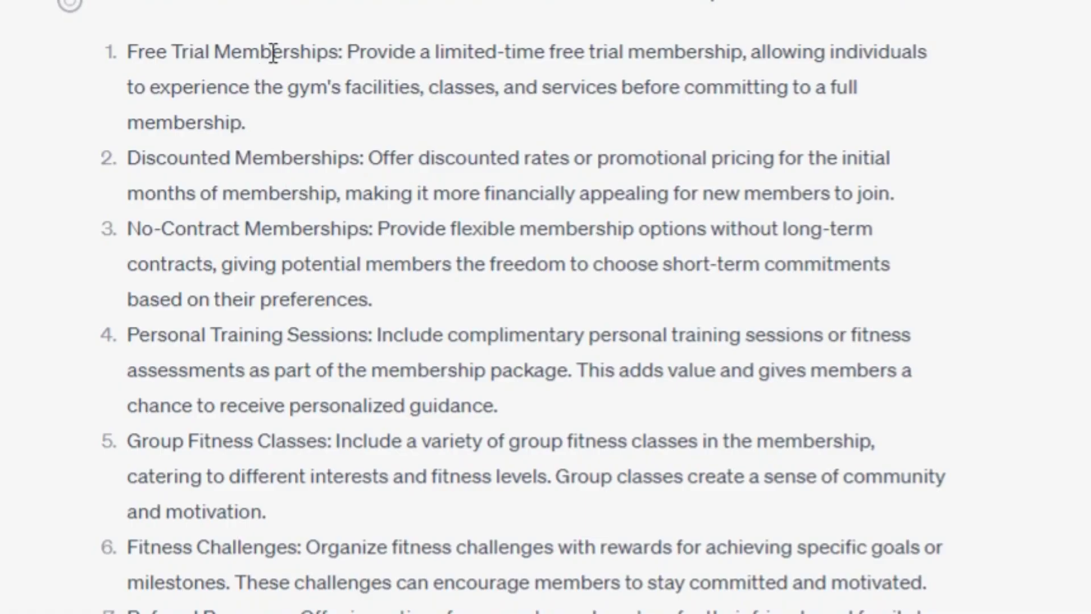
Examine the suggested gym offers, highlighting the free trial, discounted and no-contract memberships
left_click_drag(212, 53, 260, 53)
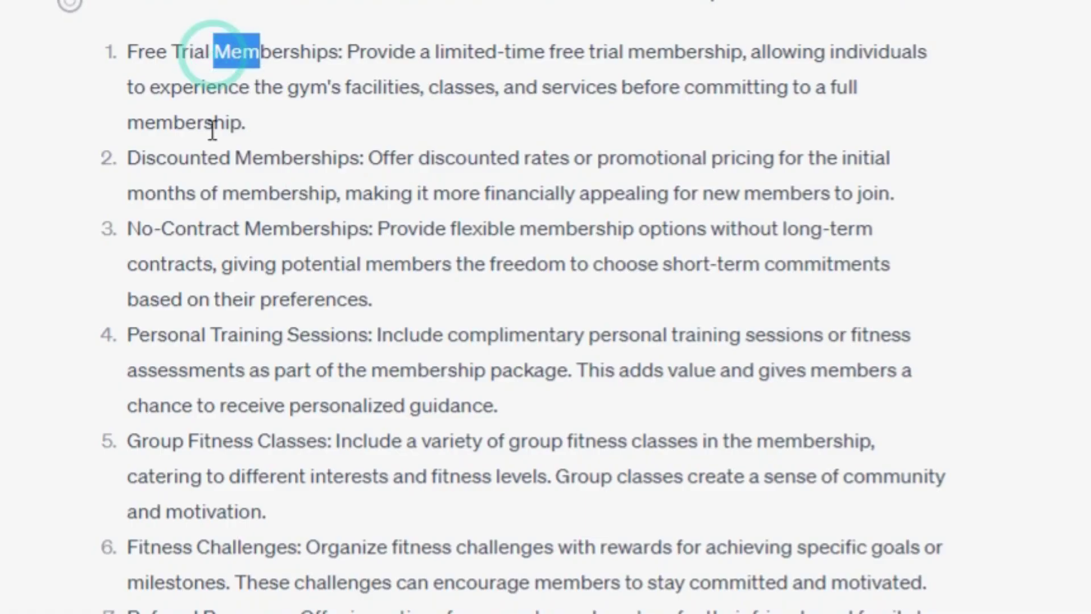
left_click(156, 159)
left_click_drag(208, 157, 262, 157)
left_click_drag(142, 228, 281, 230)
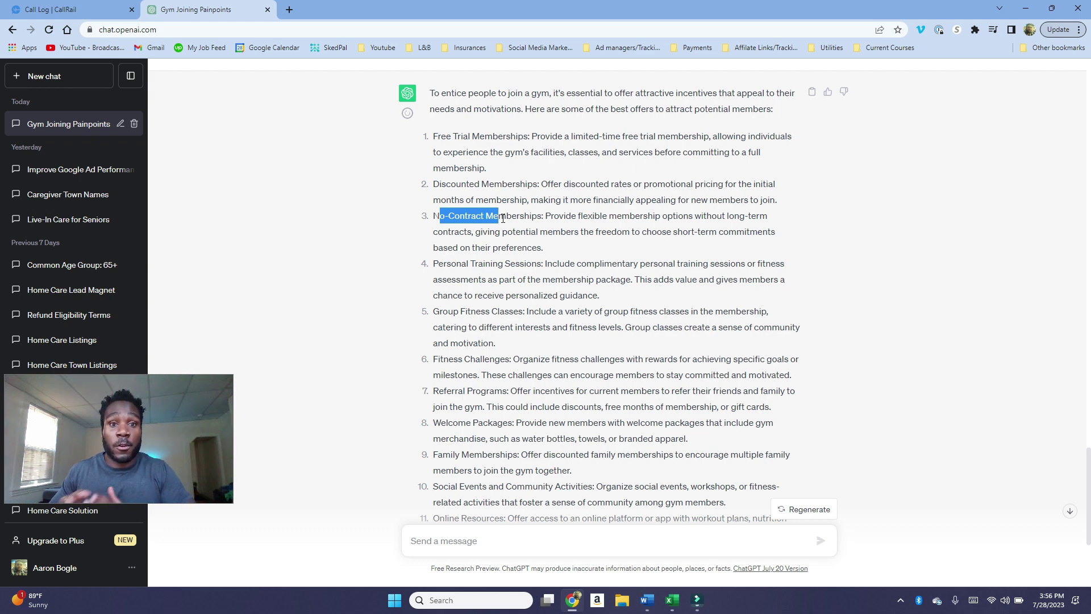
scroll(568, 256, "down", 4)
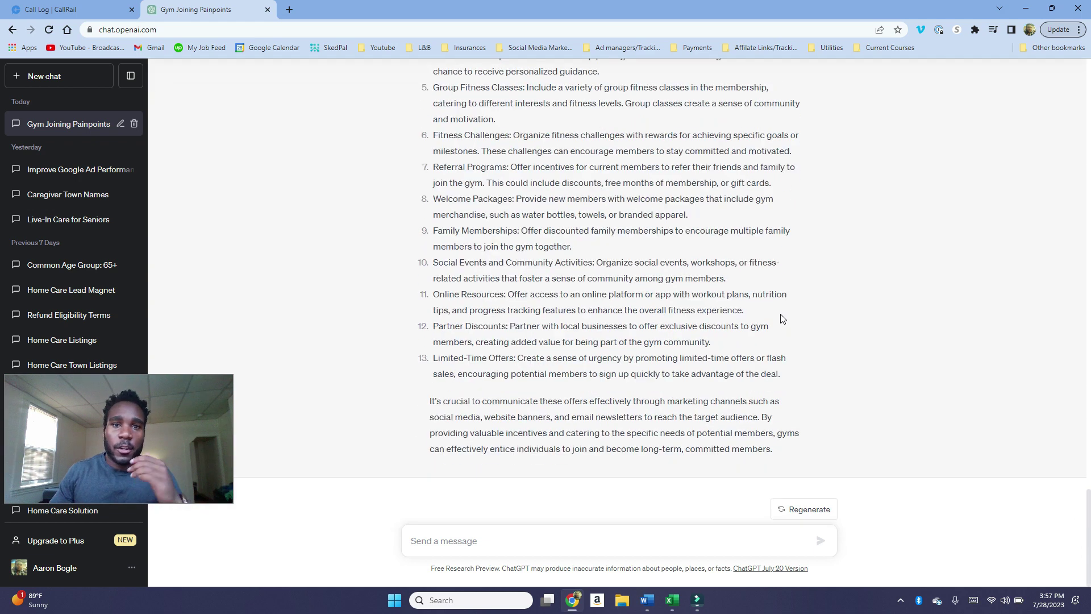
Ask "What things do people need to see before they call my gym to join" and read the answer from its beginning
left_click(538, 533)
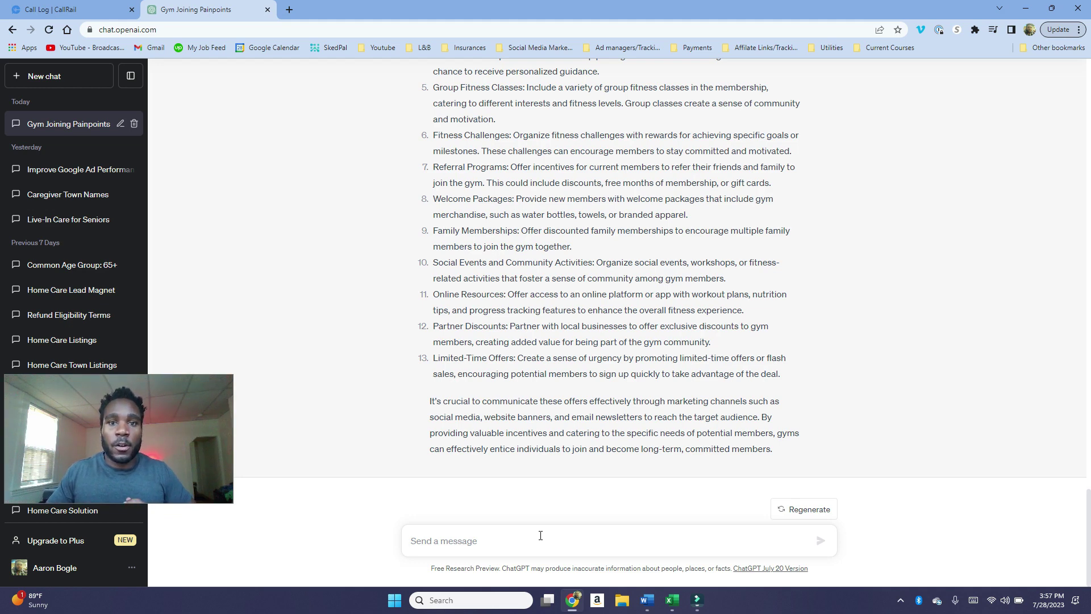
type("What things do people need to see before they call my gym to join")
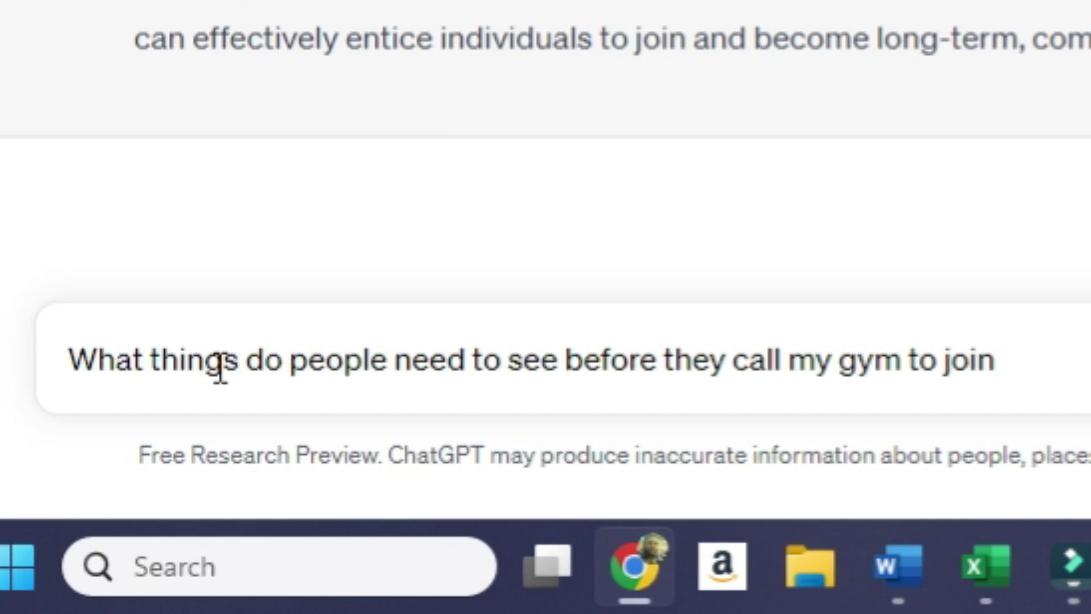
key("Return")
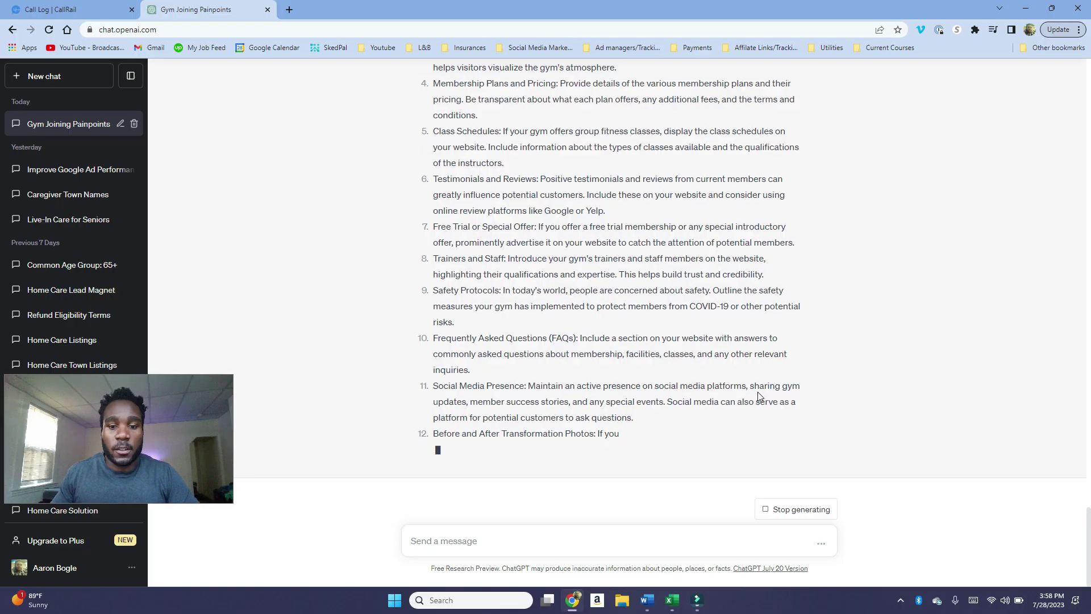
scroll(521, 314, "up", 6)
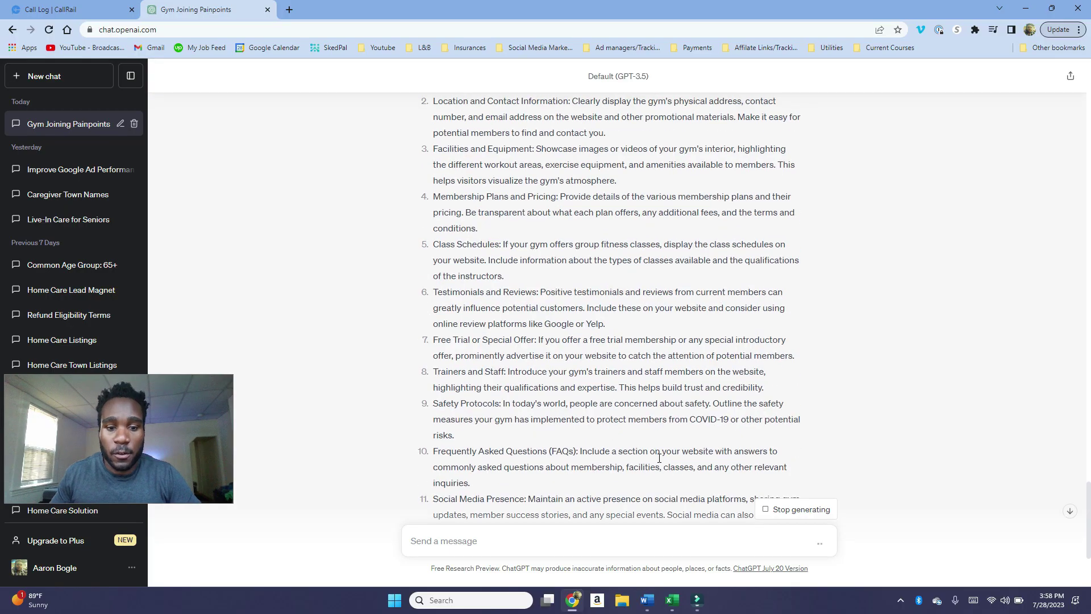
scroll(521, 314, "down", 1)
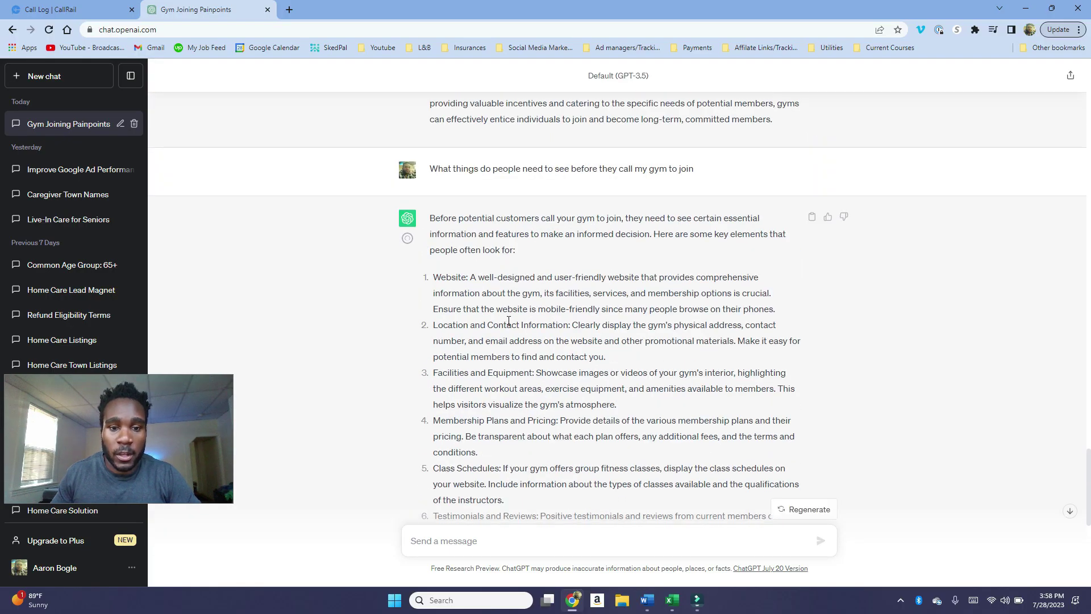
scroll(523, 345, "down", 1)
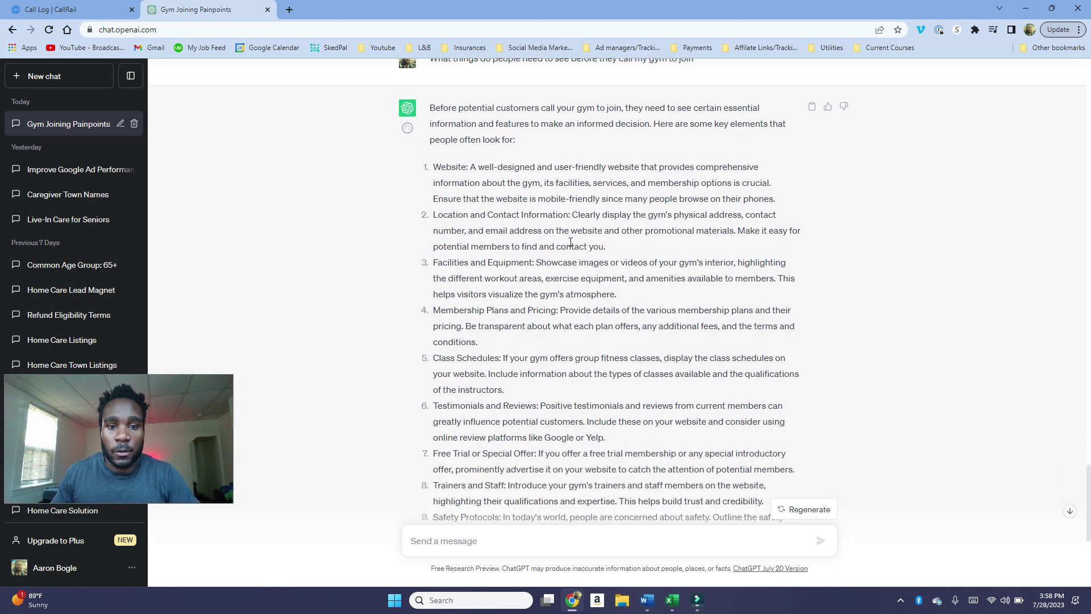
Read through the elements people need to see before calling, and ask "What are the demographics of people looking to join a gym"
scroll(526, 324, "down", 1)
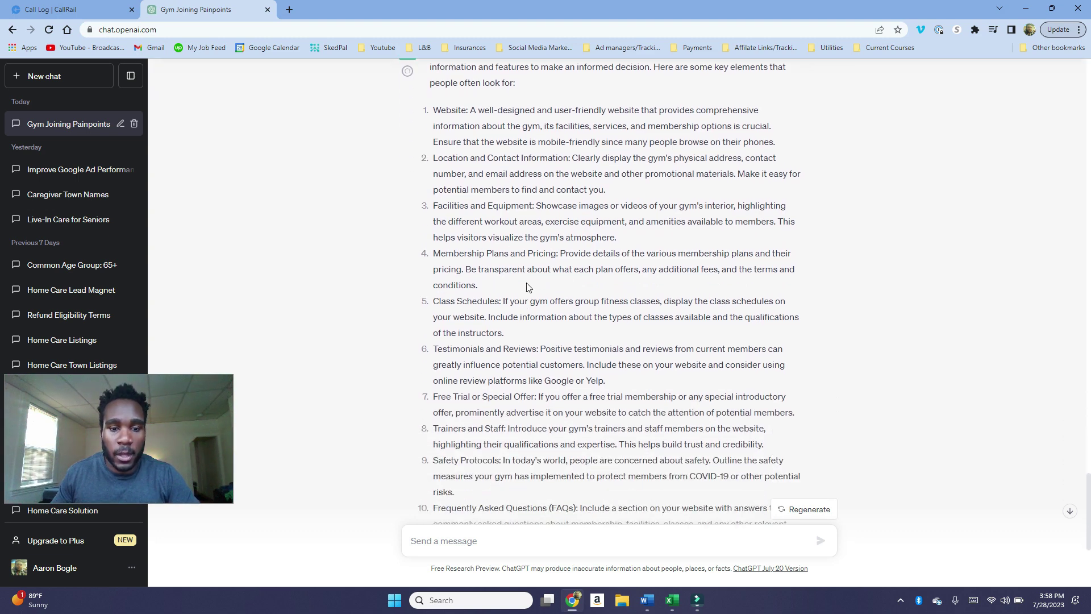
scroll(515, 307, "down", 3)
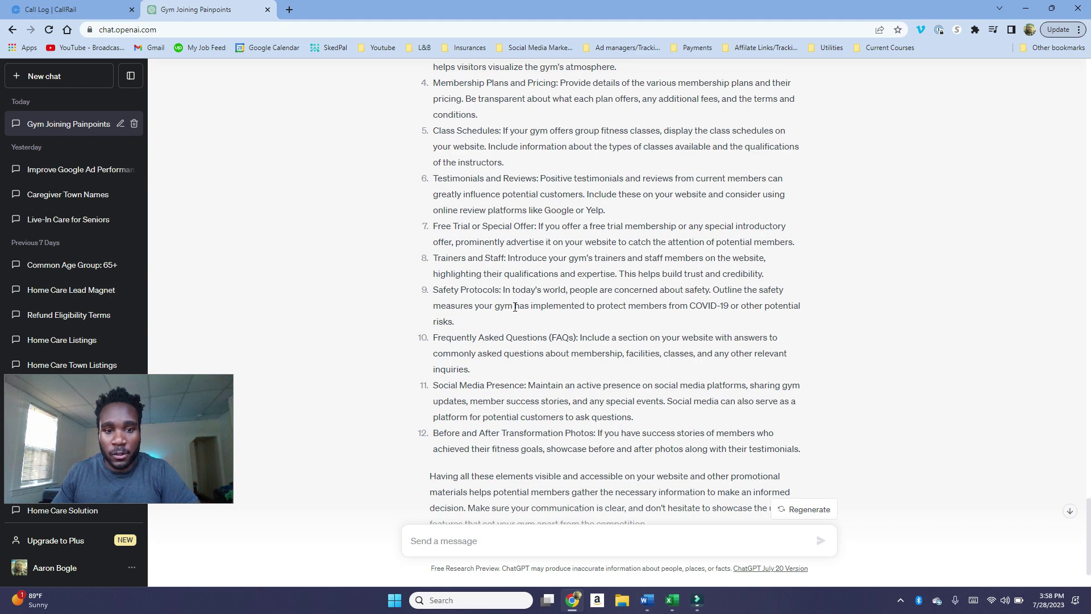
scroll(508, 302, "up", 6)
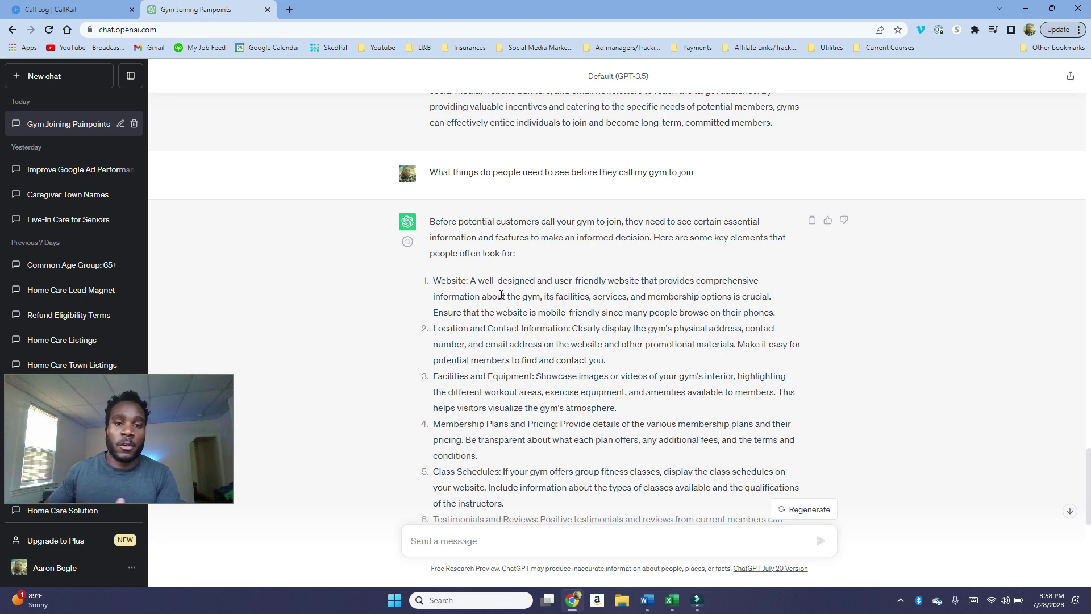
scroll(608, 243, "down", 7)
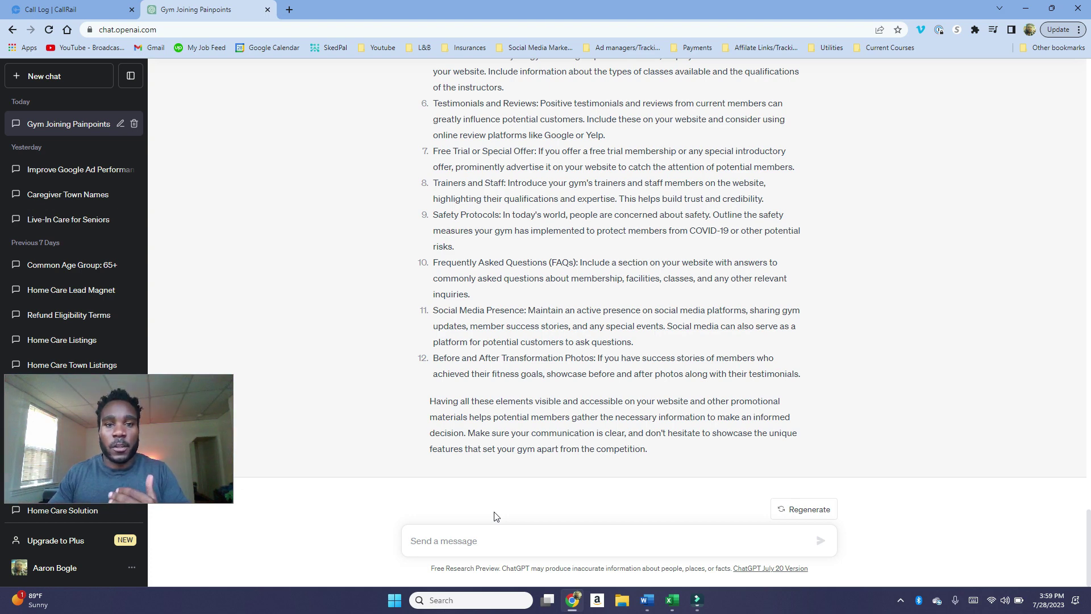
type("What are the demographics of people looking to join a gym")
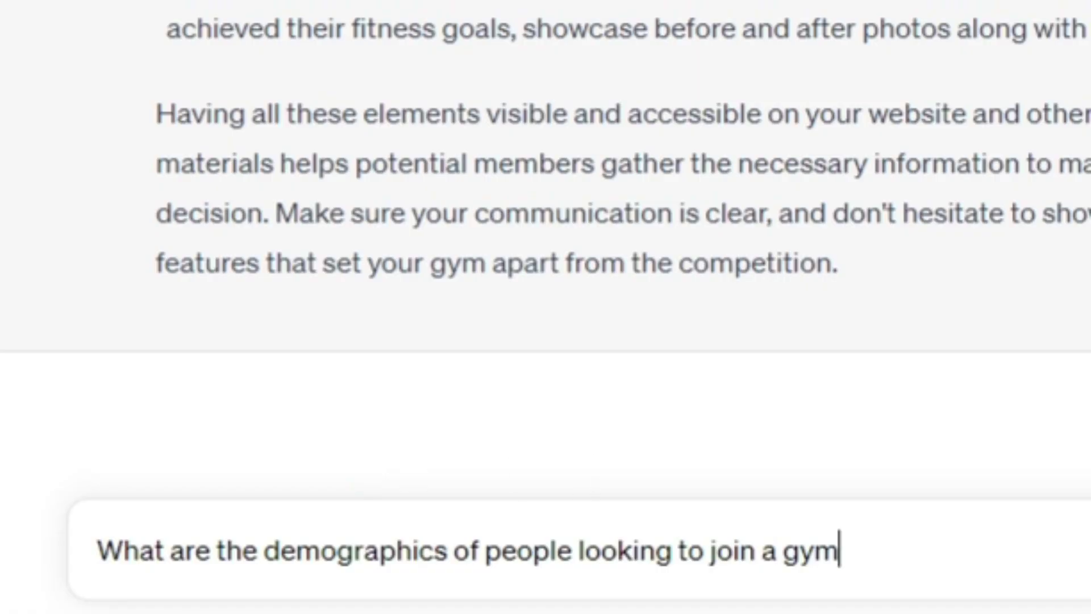
key("Return")
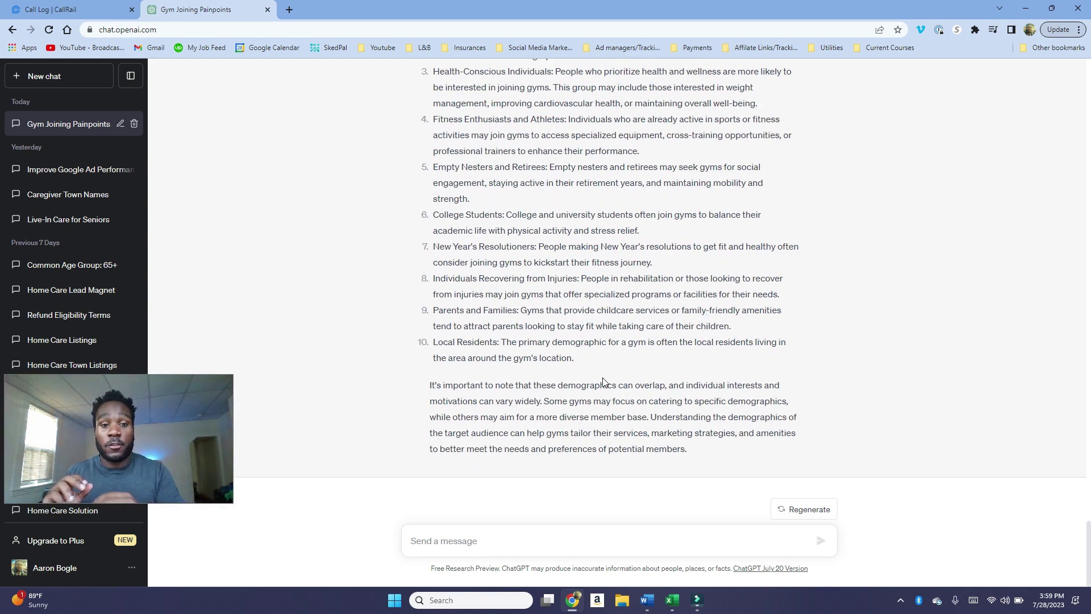
Examine the listed gym demographics, highlighting Young Adults and Millennials, Parents and Families, and College Students
scroll(603, 382, "up", 3)
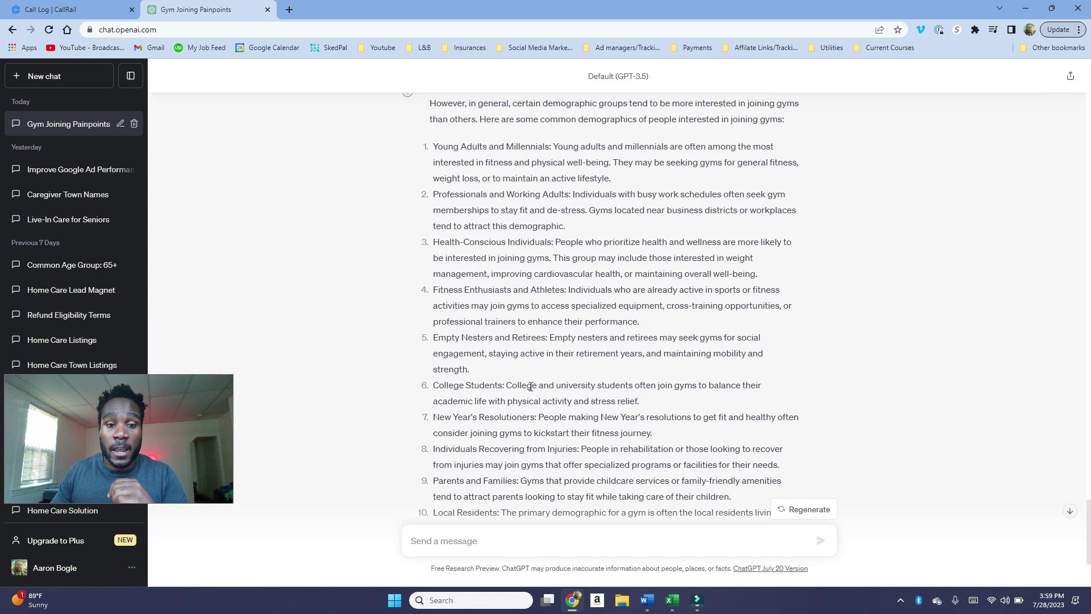
left_click_drag(658, 405, 436, 386)
scroll(437, 386, "up", 17)
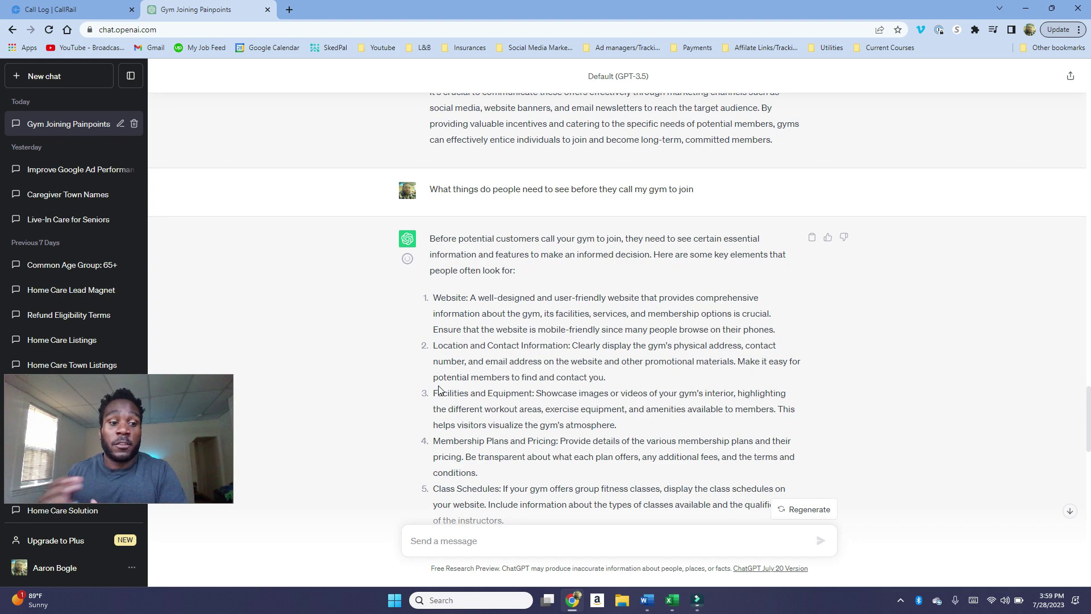
scroll(438, 390, "down", 16)
left_click_drag(552, 204, 433, 205)
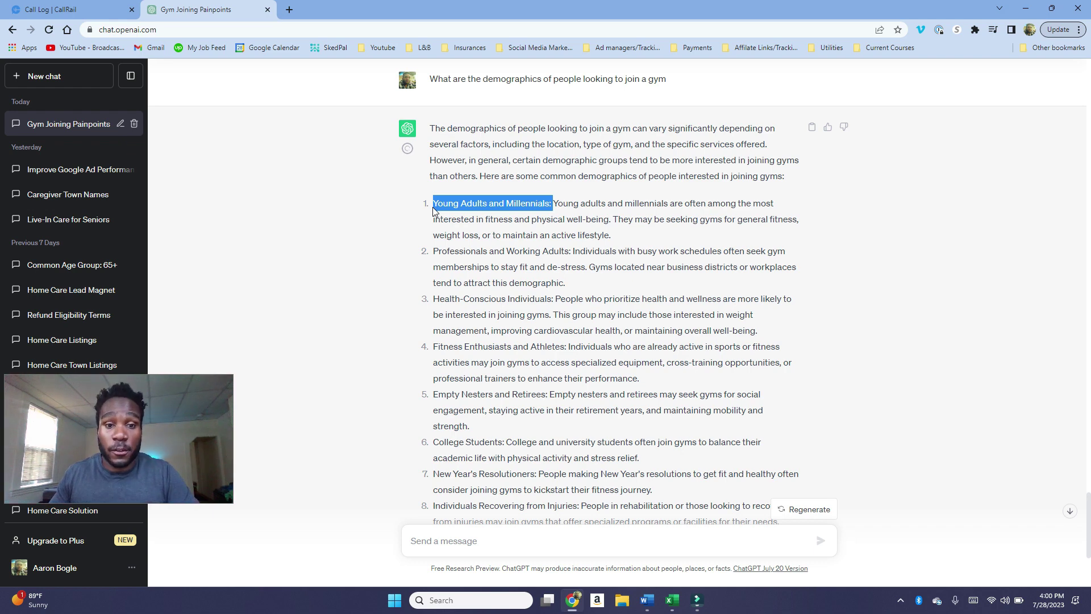
scroll(525, 272, "down", 1)
scroll(525, 272, "down", 1)
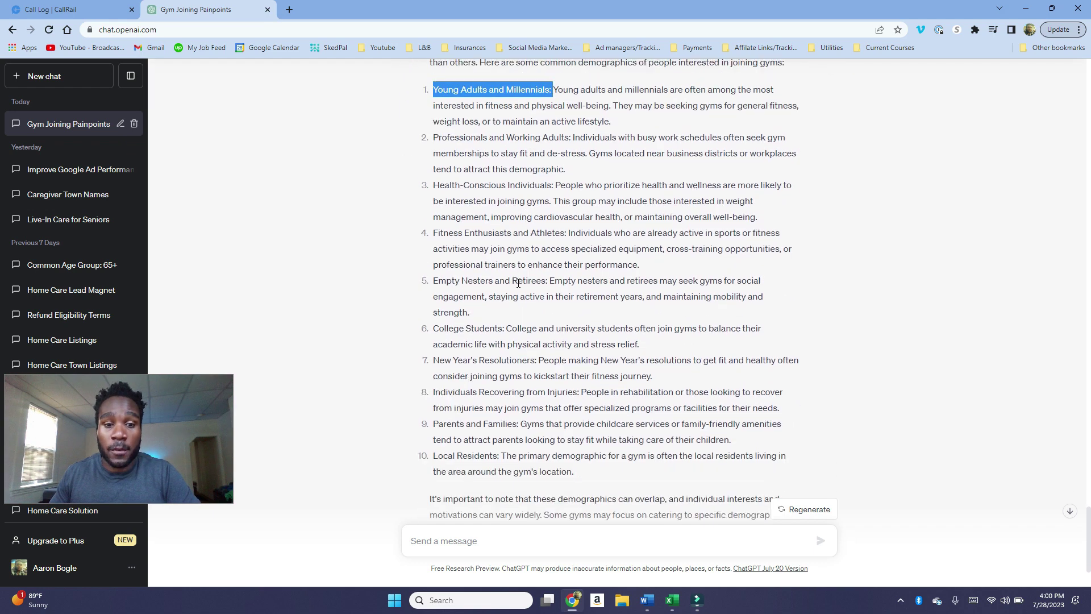
scroll(512, 375, "down", 1)
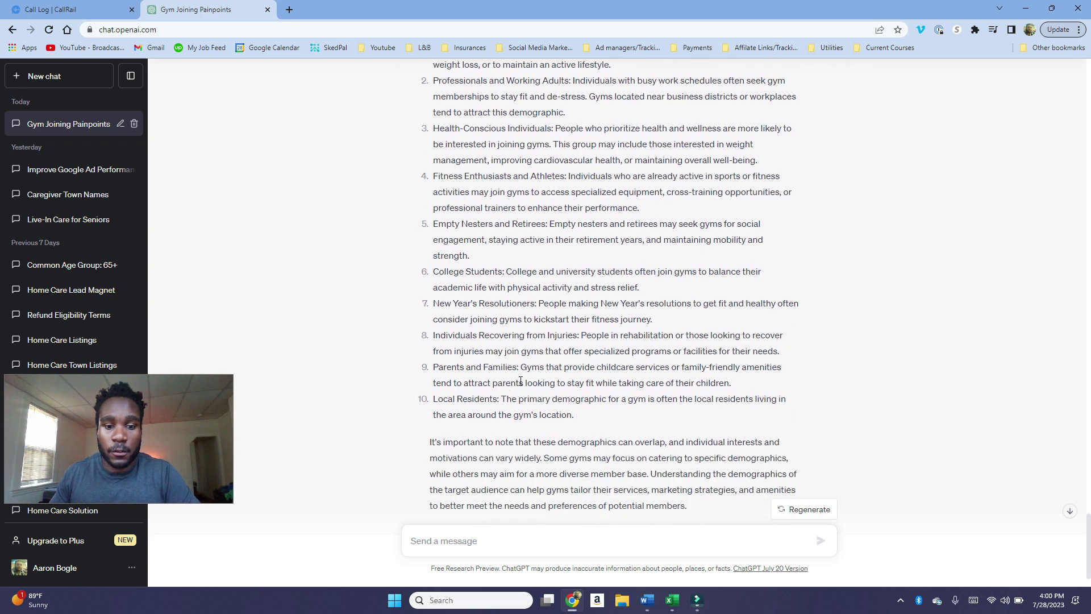
left_click_drag(482, 369, 433, 369)
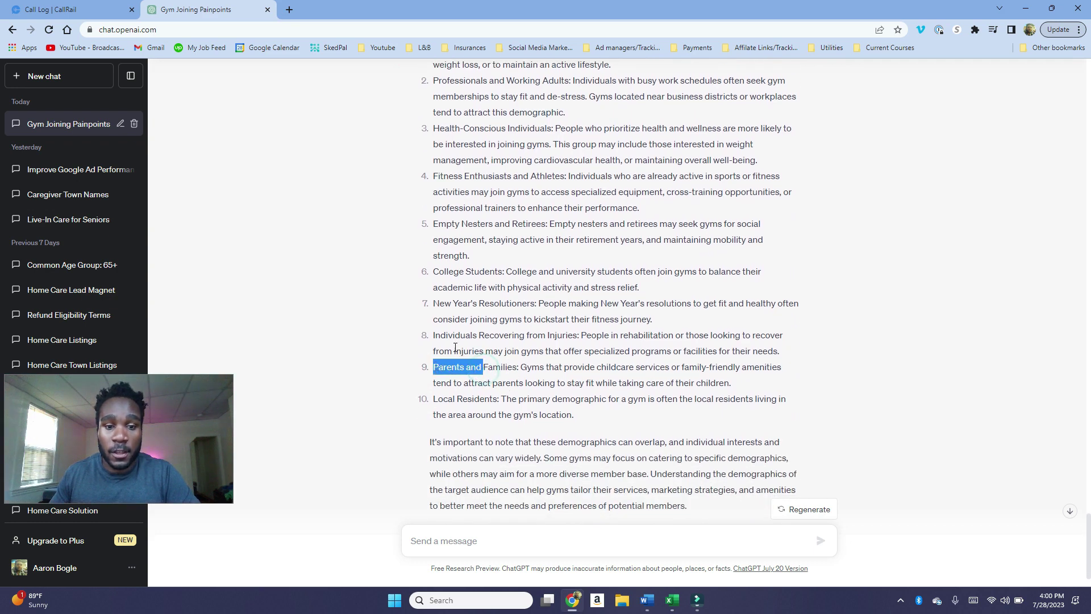
left_click_drag(503, 271, 433, 272)
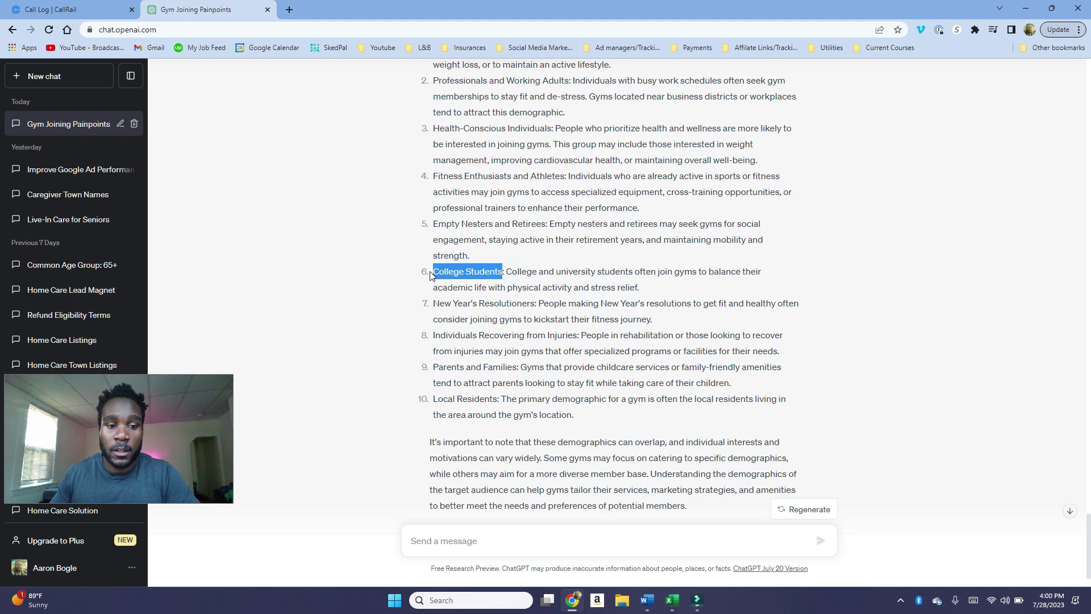
Ask "how can I get college students to join my gym"
left_click(473, 537)
type("how can ")
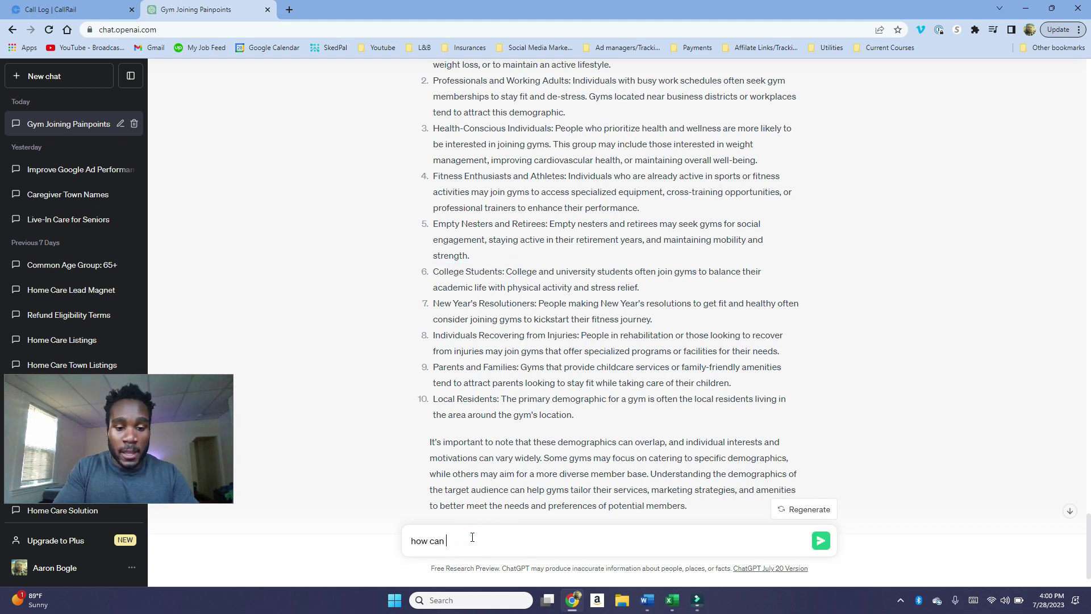
type("I get college students to join my gym")
key("Return")
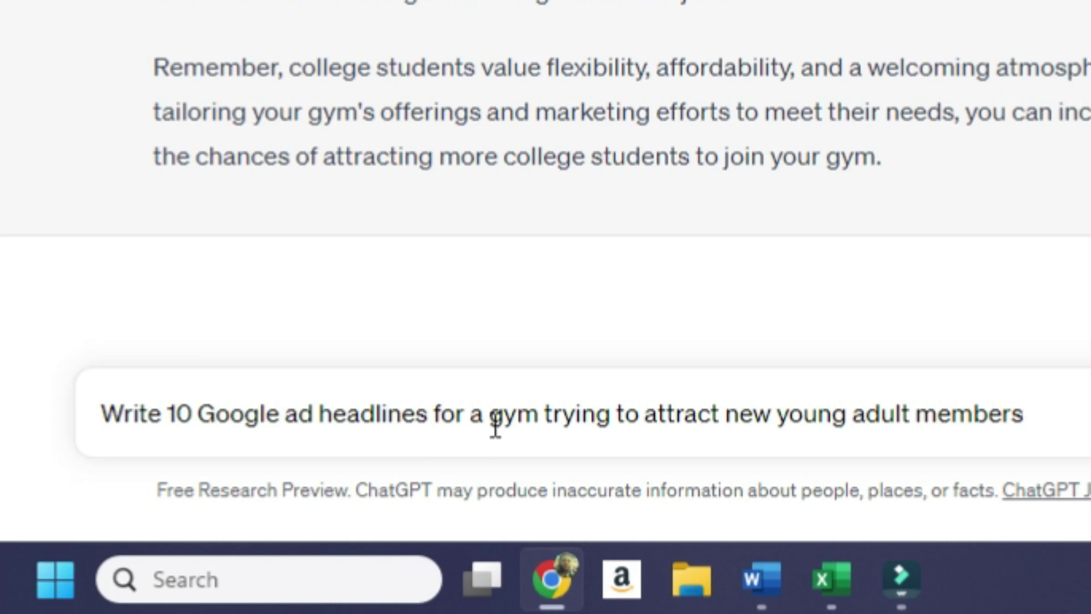
Review the college student strategies and submit the prompt "Write 10 Google ad headlines for a gym trying to attract new young adult members"
left_click_drag(494, 420, 523, 424)
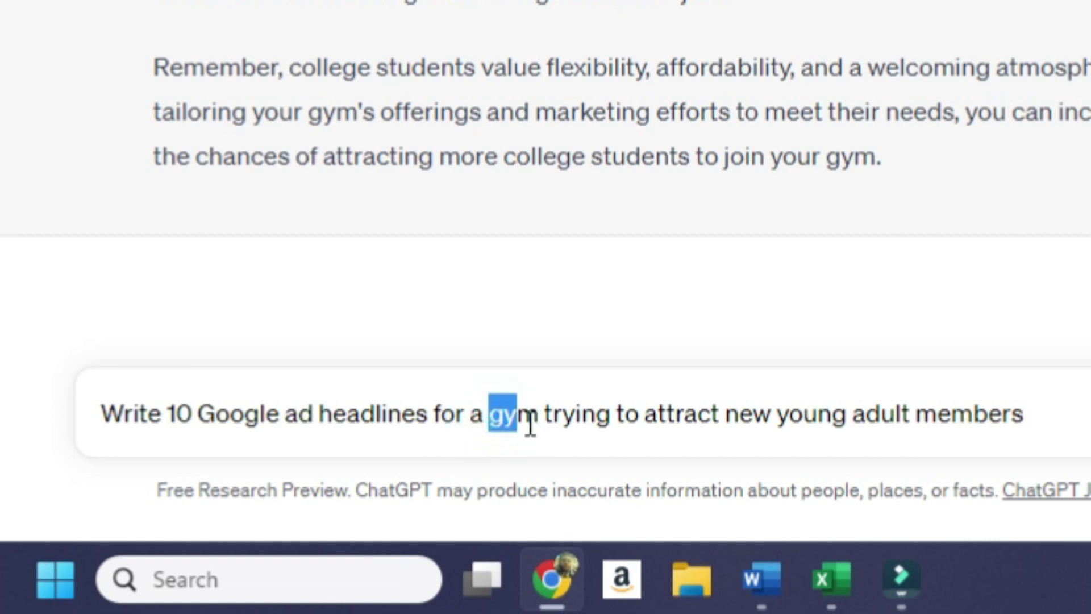
left_click_drag(780, 420, 881, 431)
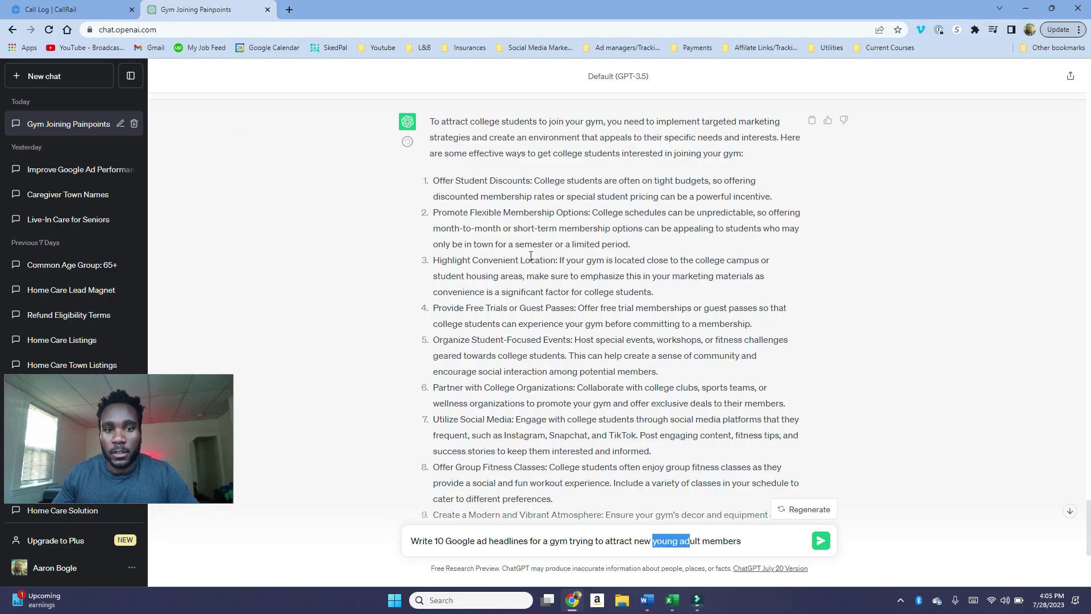
scroll(531, 257, "down", 3)
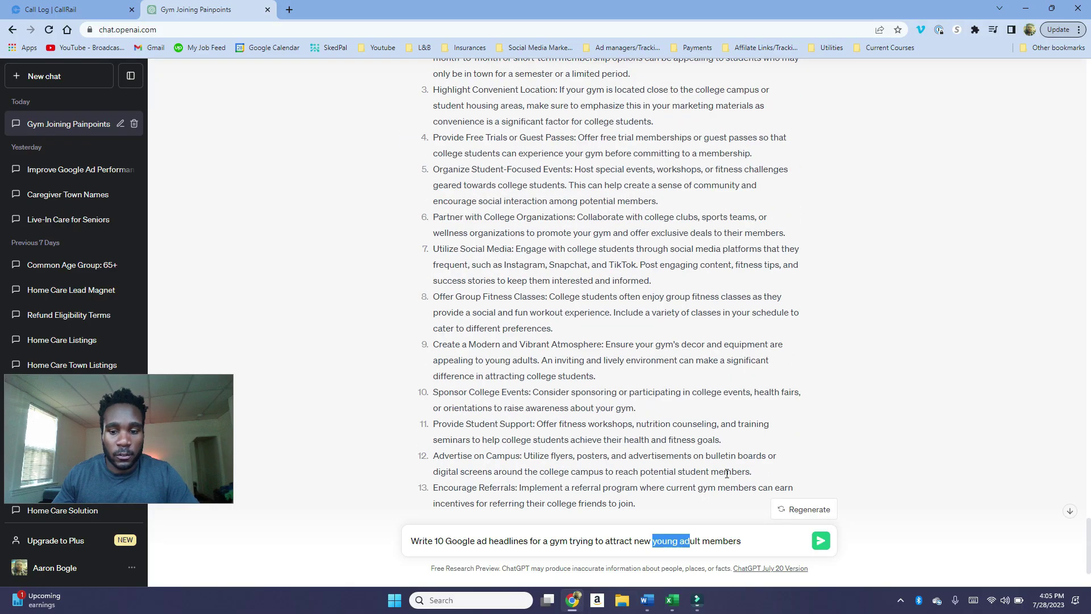
left_click(821, 541)
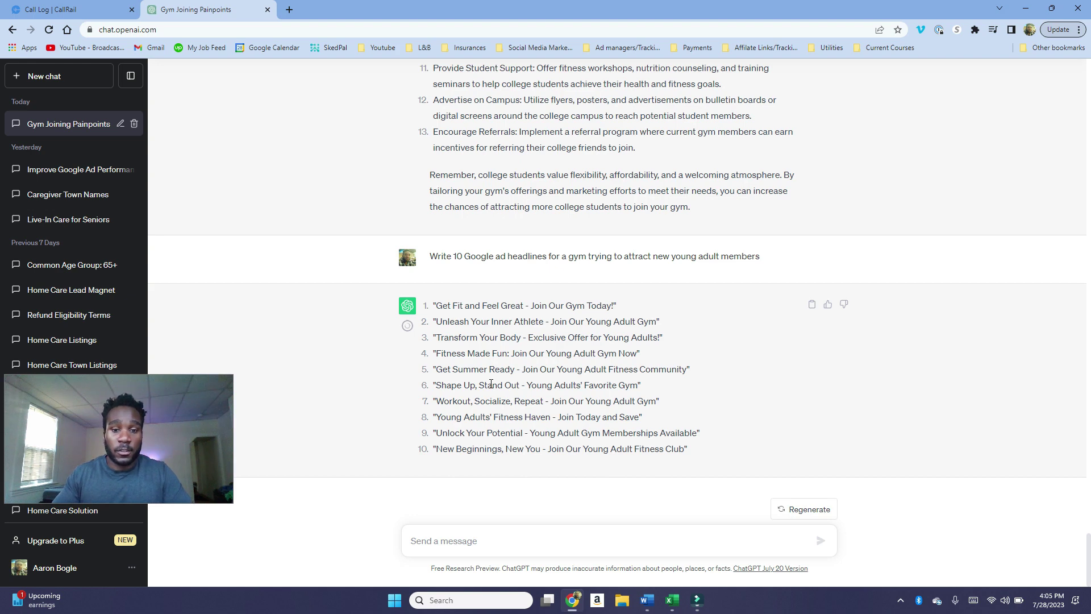
Review the ad headlines, highlighting "Join Our Young Adult Gym" in the seventh, and compare them with the affordability advice for college students
left_click_drag(548, 401, 652, 404)
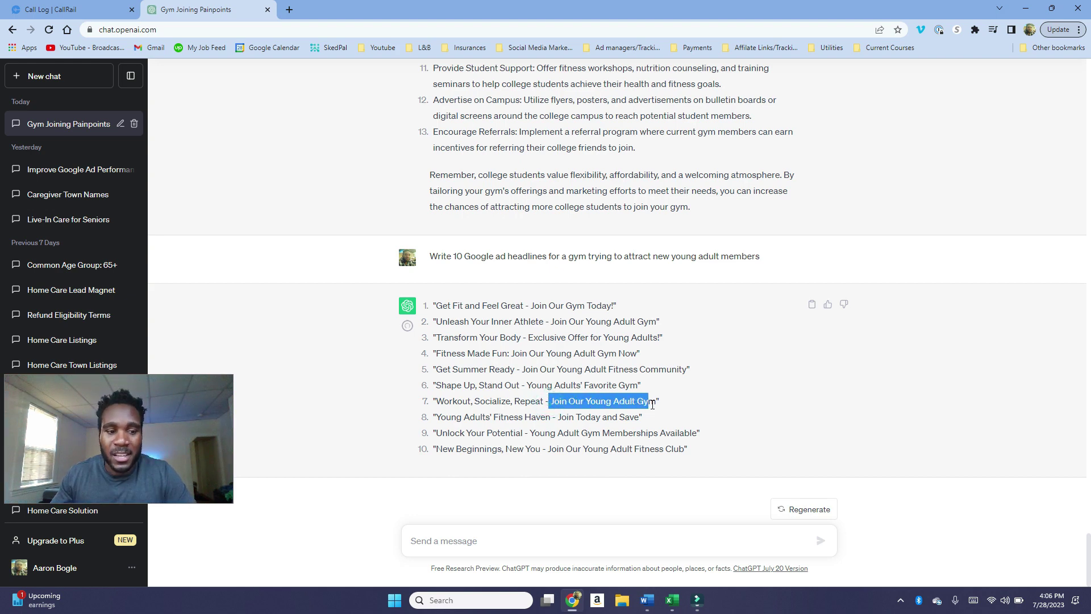
left_click(653, 404)
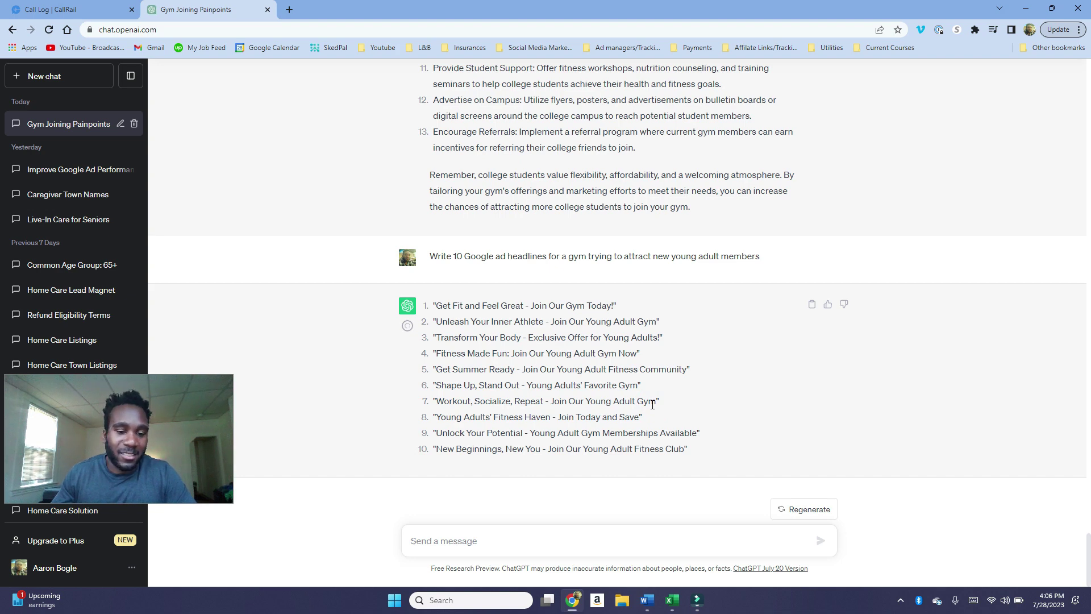
scroll(579, 428, "up", 2)
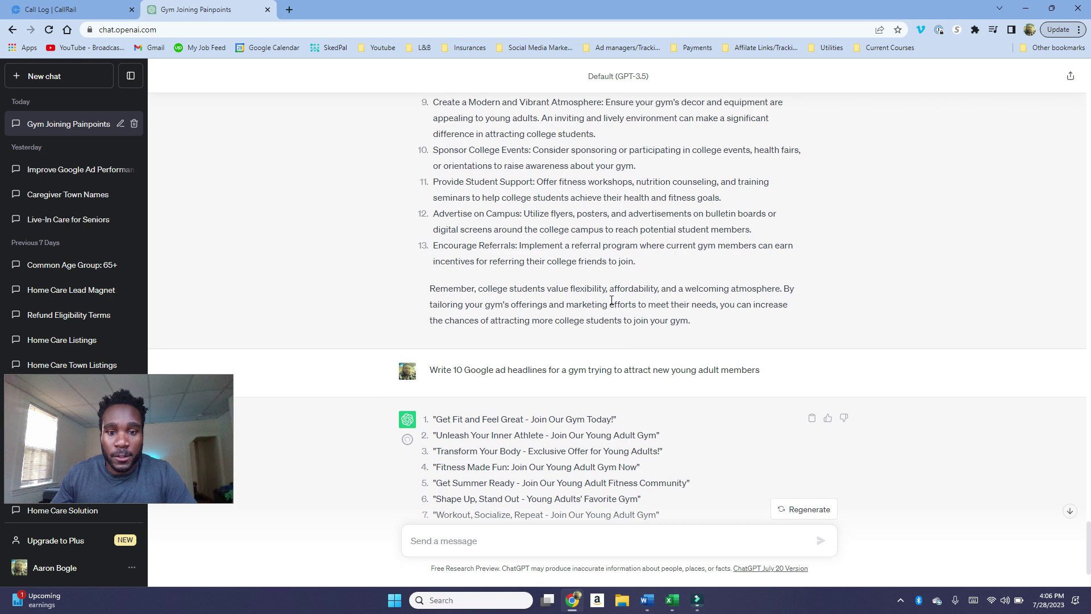
left_click_drag(610, 290, 664, 293)
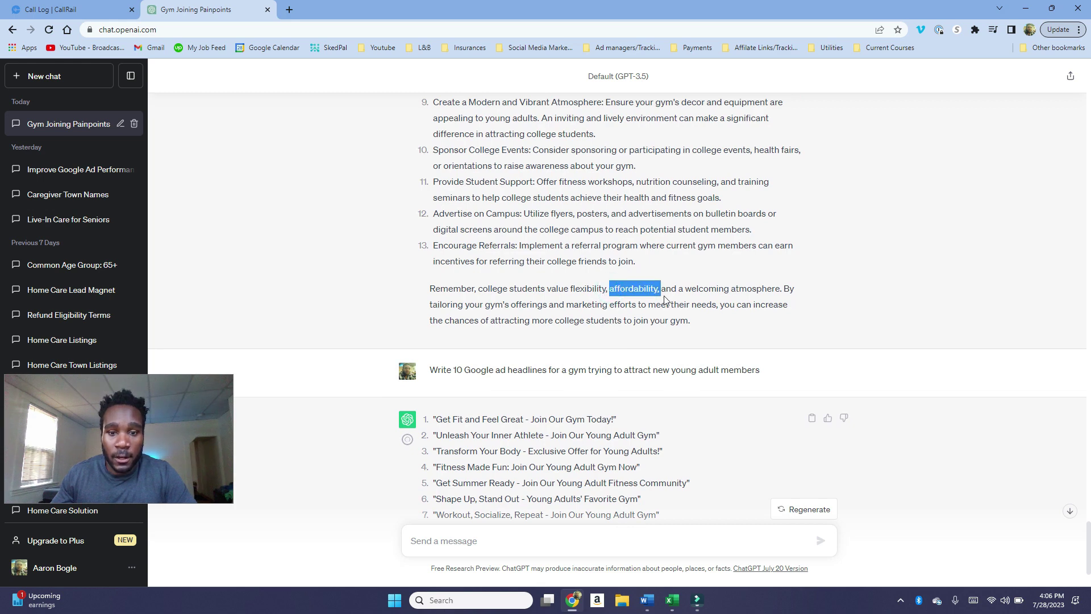
scroll(620, 381, "down", 2)
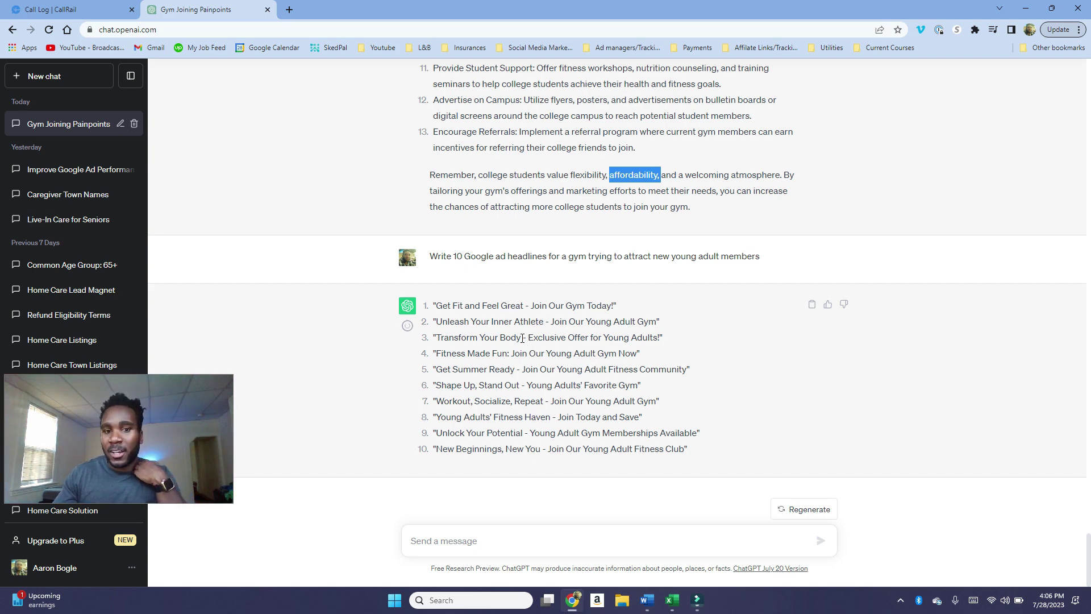
scroll(522, 338, "up", 1)
scroll(521, 346, "down", 1)
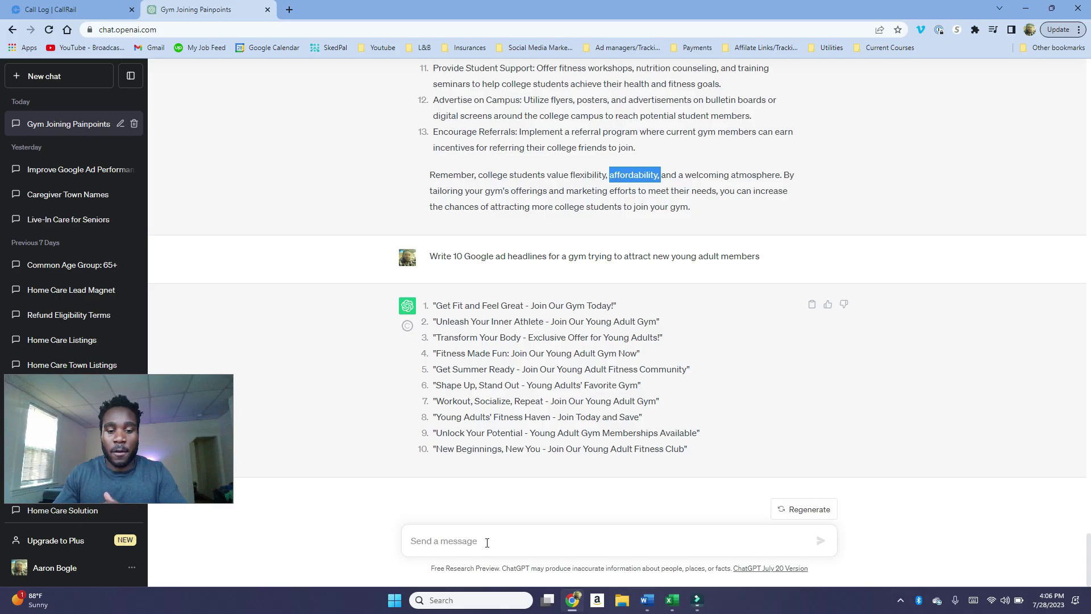
Request a rewrite of the ad headlines with the prompt "make these headlines more emotional"
left_click(487, 542)
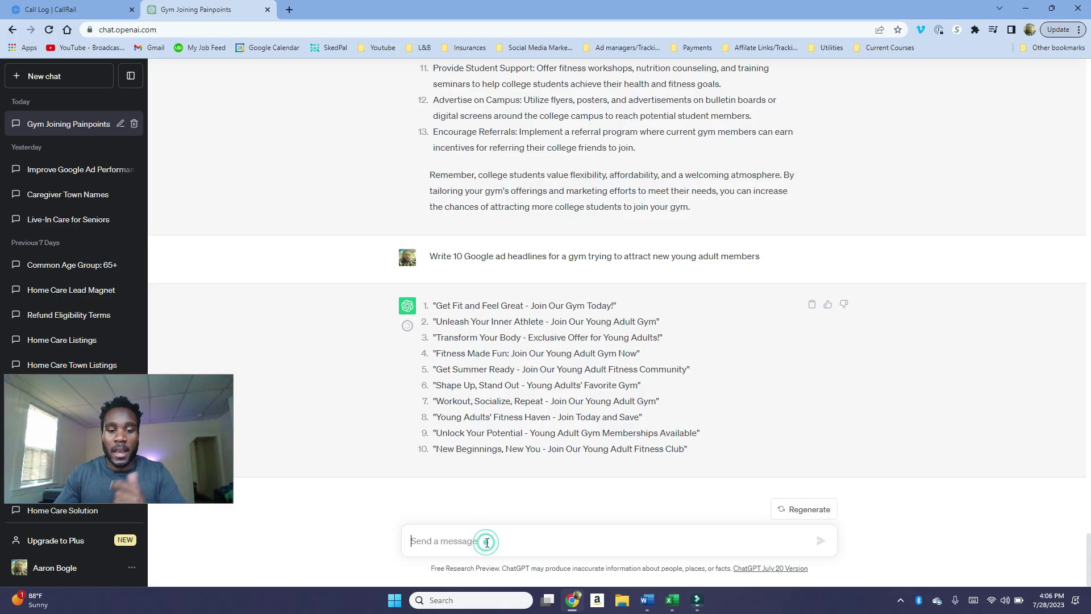
type("make these")
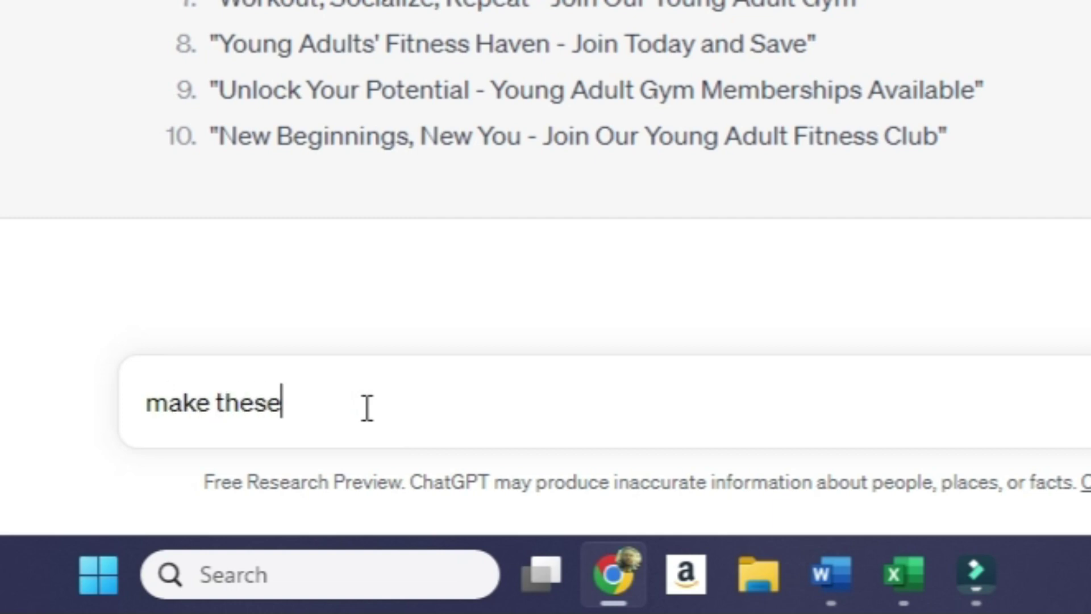
type(" headlines more emotion")
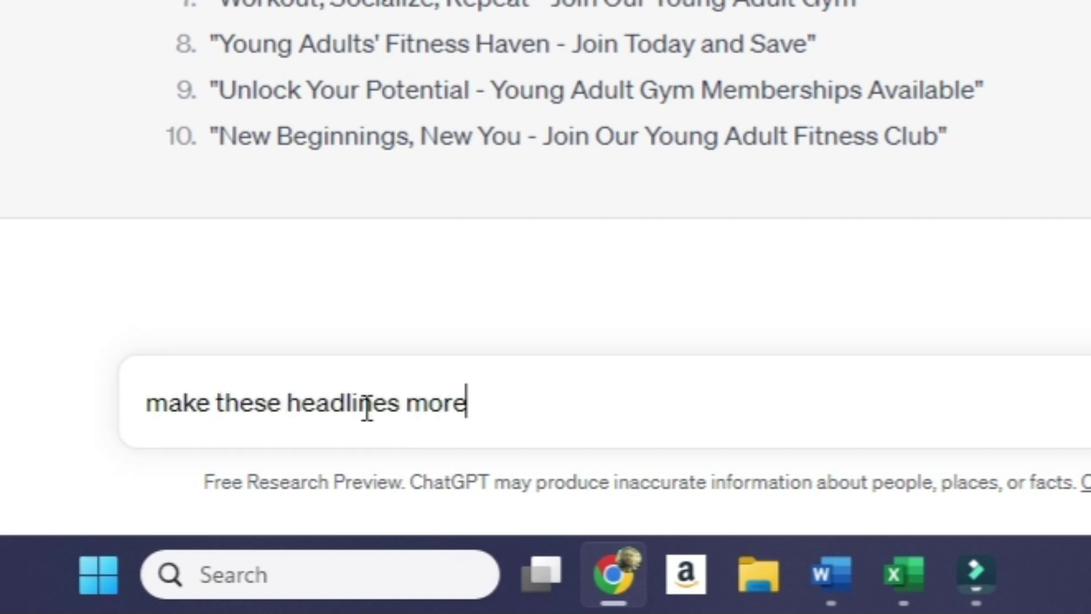
type("al")
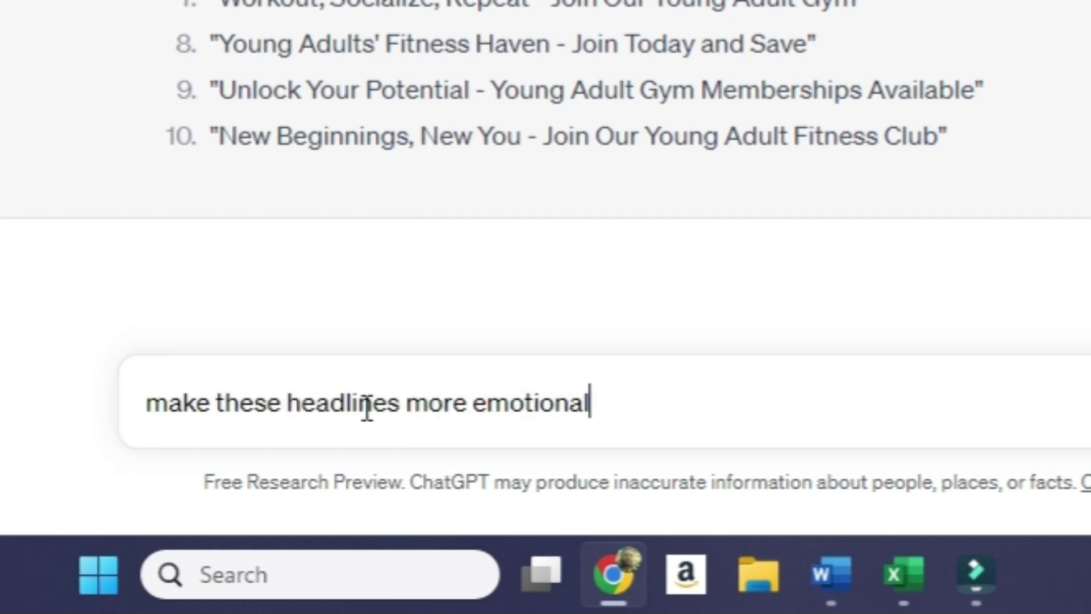
key("Return")
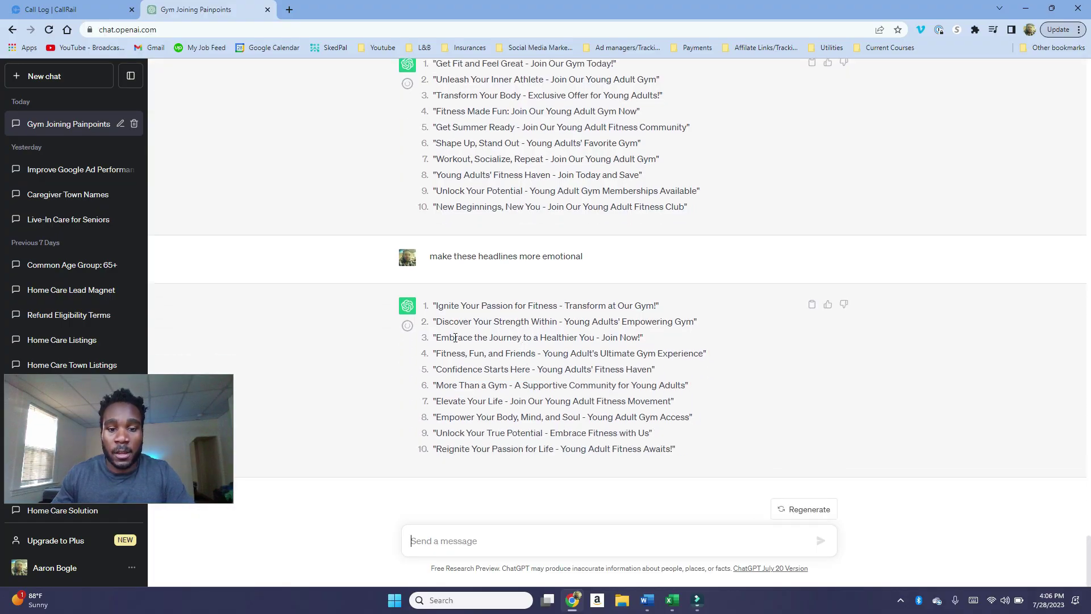
Compare the third emotional headline with the original "Transform Your Body" version and highlight the end of the rewrite prompt
left_click_drag(454, 338, 575, 335)
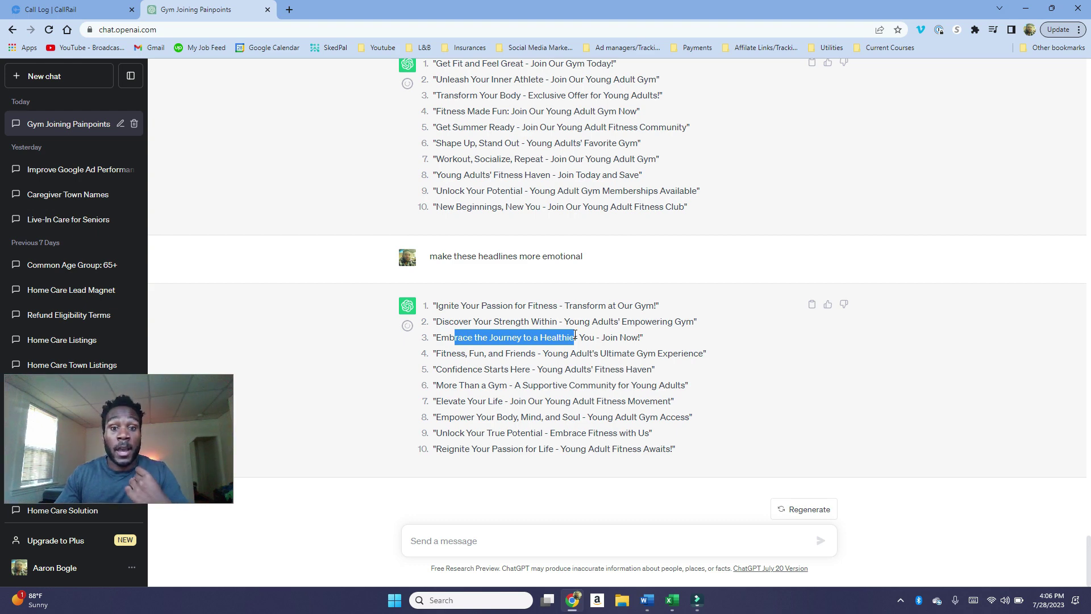
scroll(574, 335, "up", 2)
left_click_drag(448, 180, 522, 211)
left_click(453, 210)
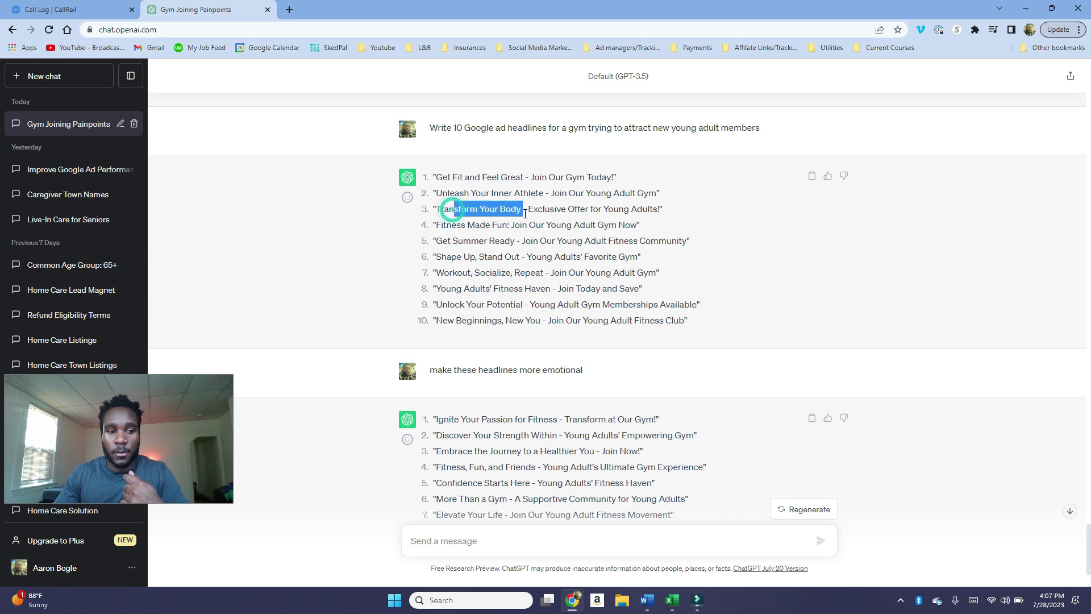
scroll(502, 254, "down", 2)
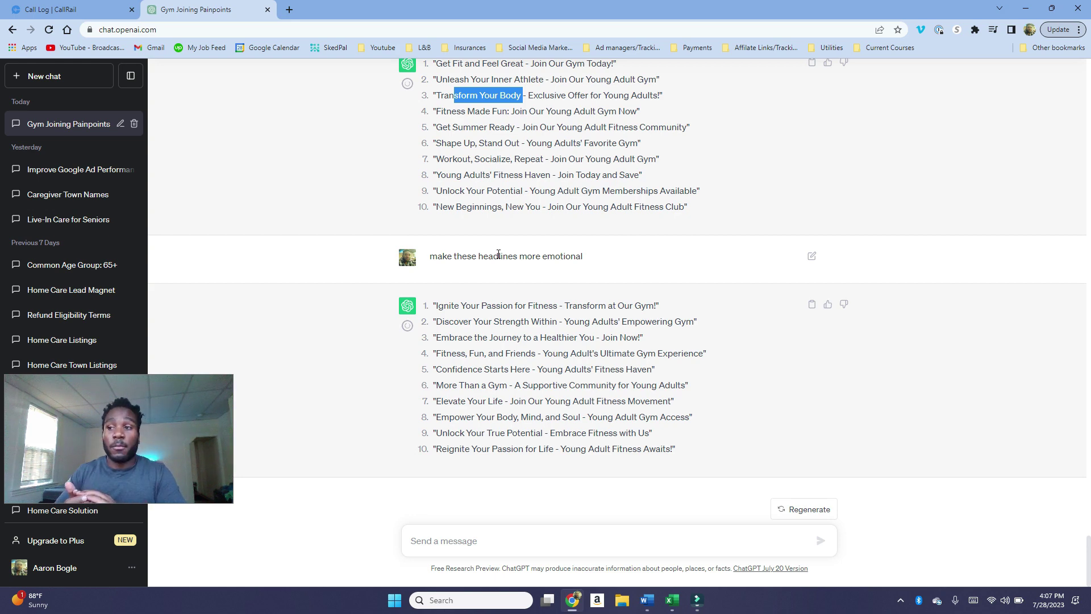
left_click_drag(498, 255, 583, 256)
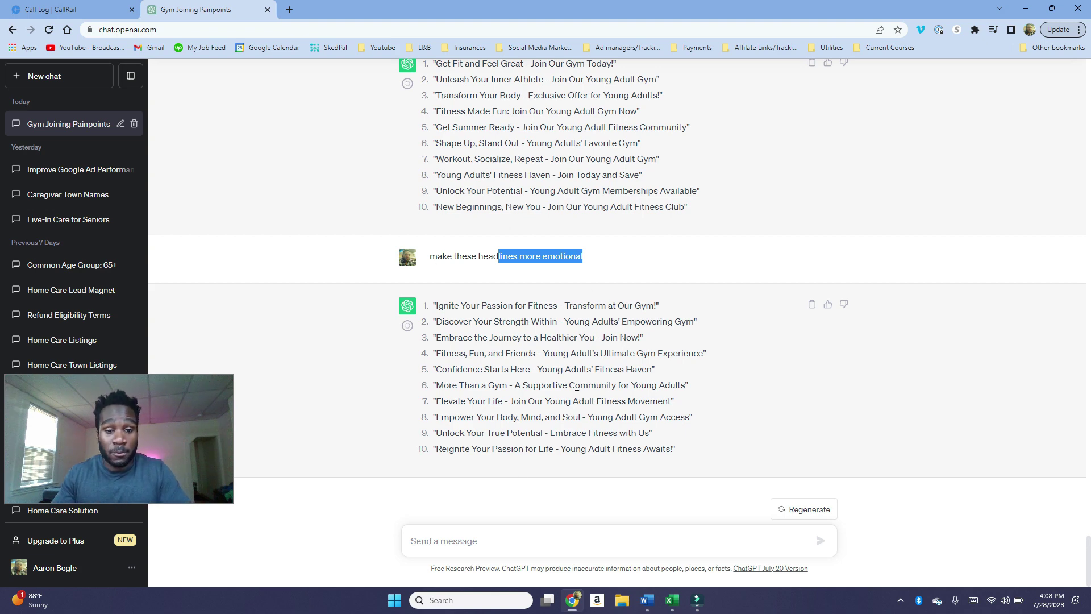
Submit the prompt "Write an emotional landing page headline for a gym trying to attract college kids", regenerate the answer and highlight the alternative headline
left_click(497, 538)
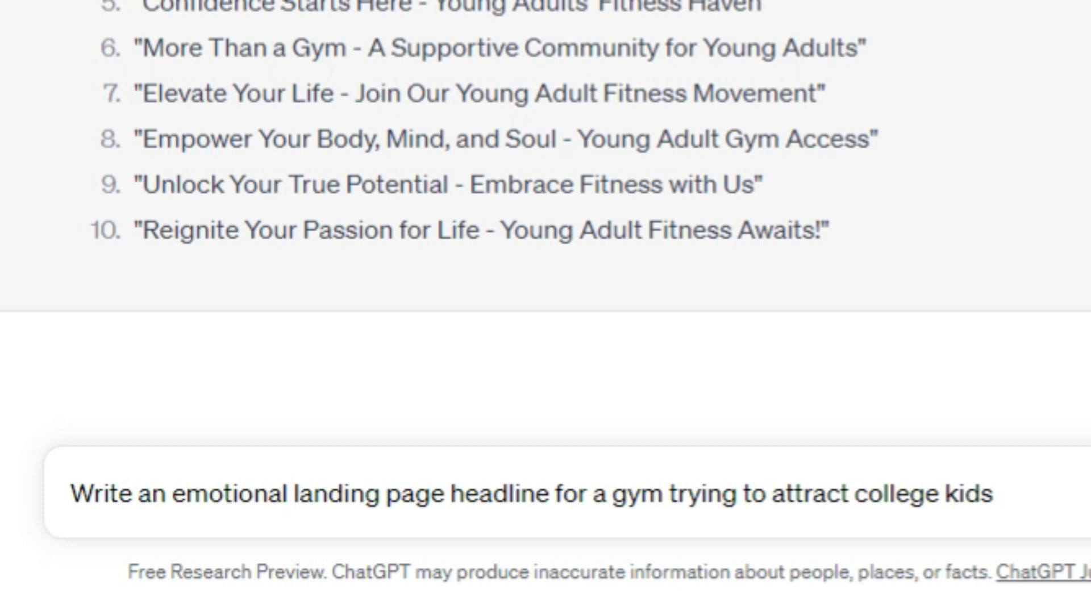
key("Return")
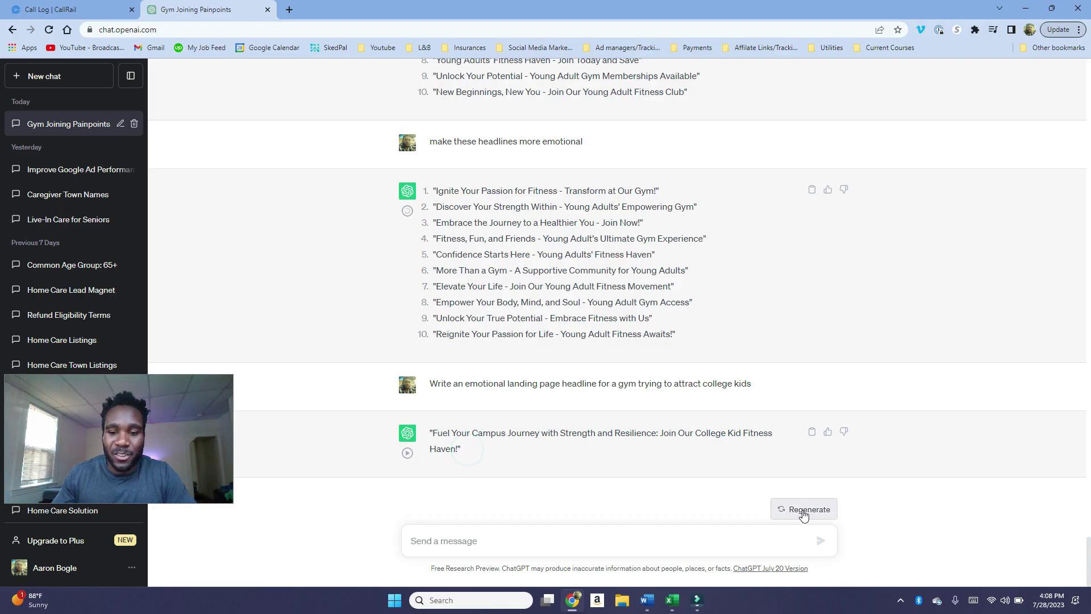
left_click(803, 514)
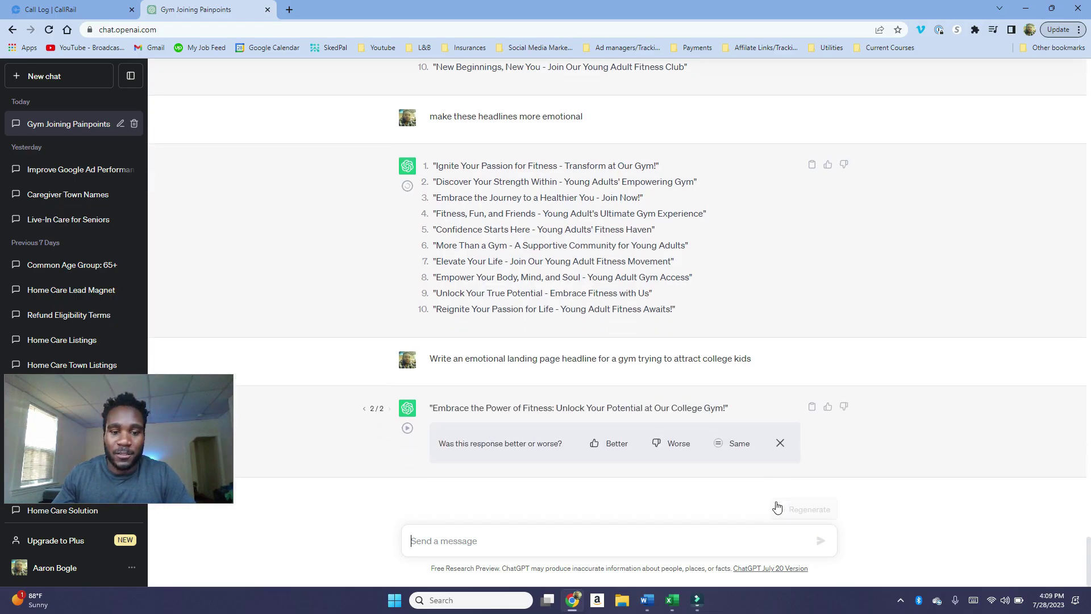
left_click_drag(503, 408, 714, 413)
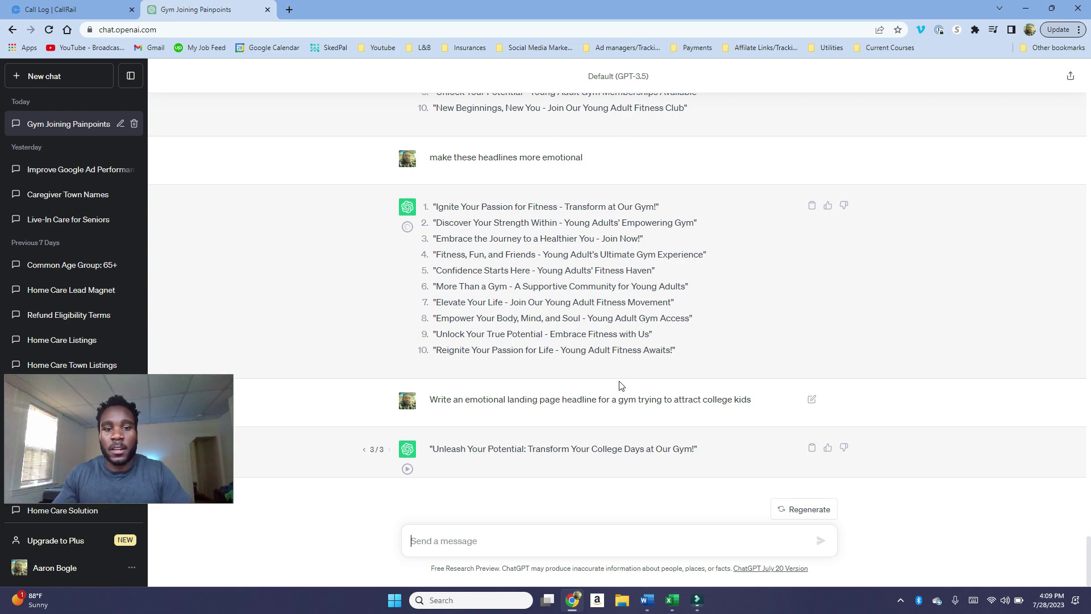
Copy the first emotional headline and submit "what are the pros and cons of Ignite Your Passion for Fitness - Transform at Our Gym! for advertising"
left_click_drag(656, 206, 444, 218)
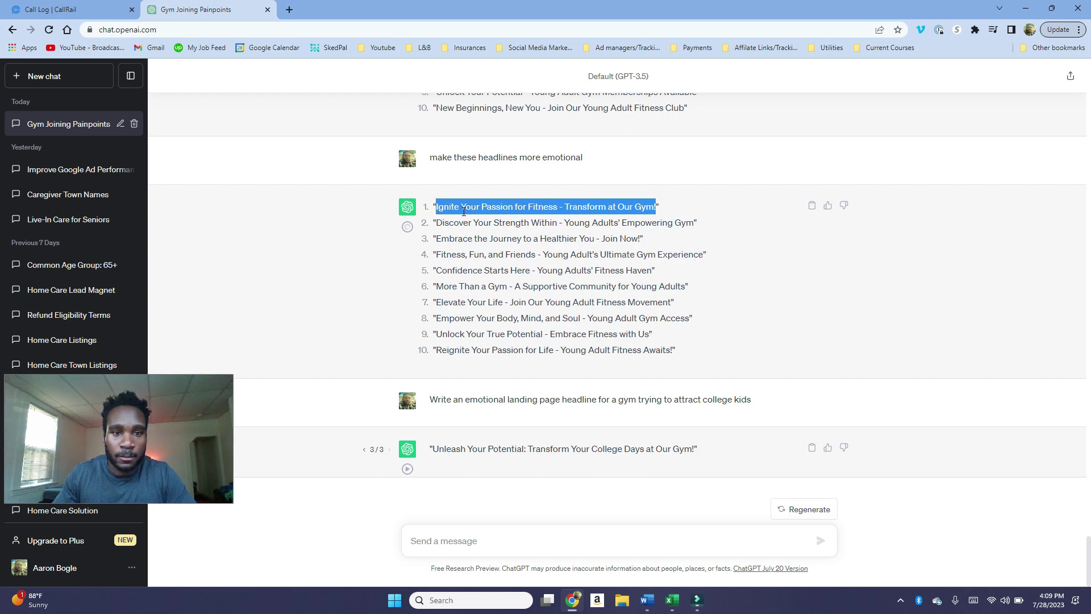
right_click(459, 209)
left_click(484, 221)
left_click(473, 543)
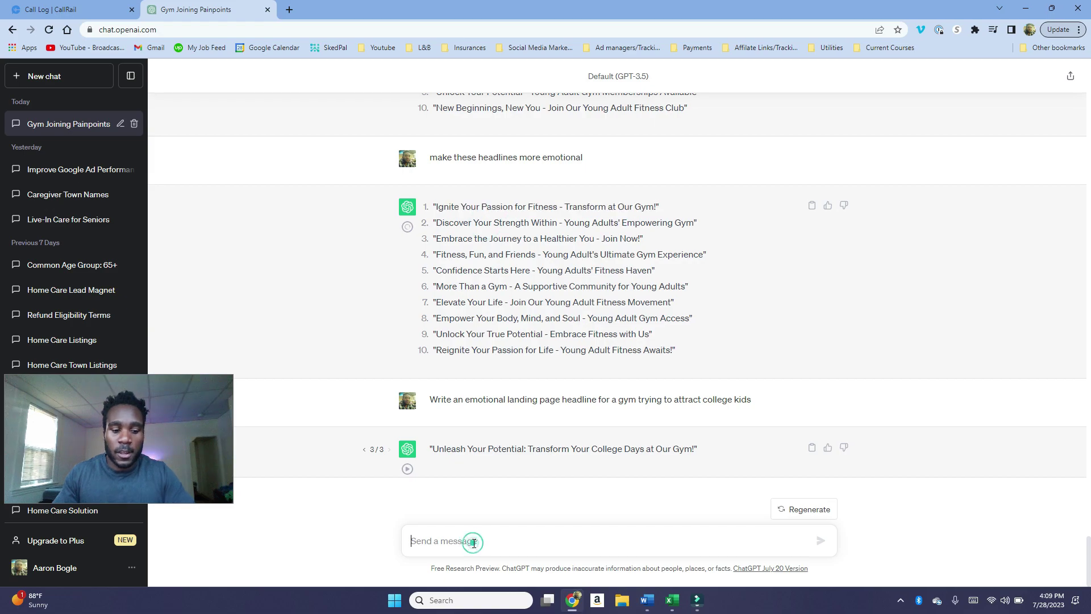
type("what are the ")
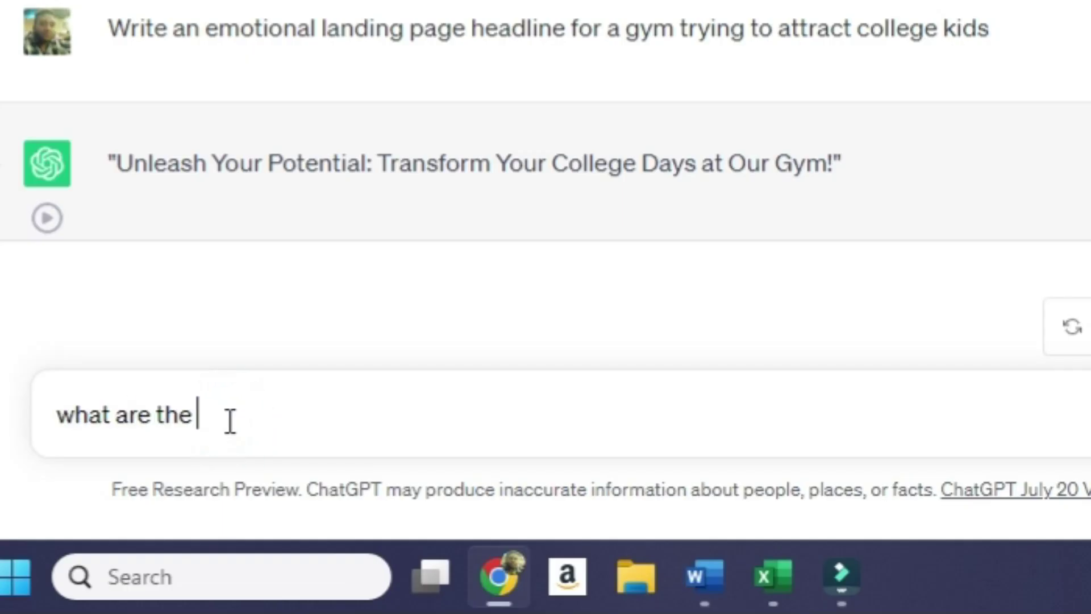
type("pros and cons of")
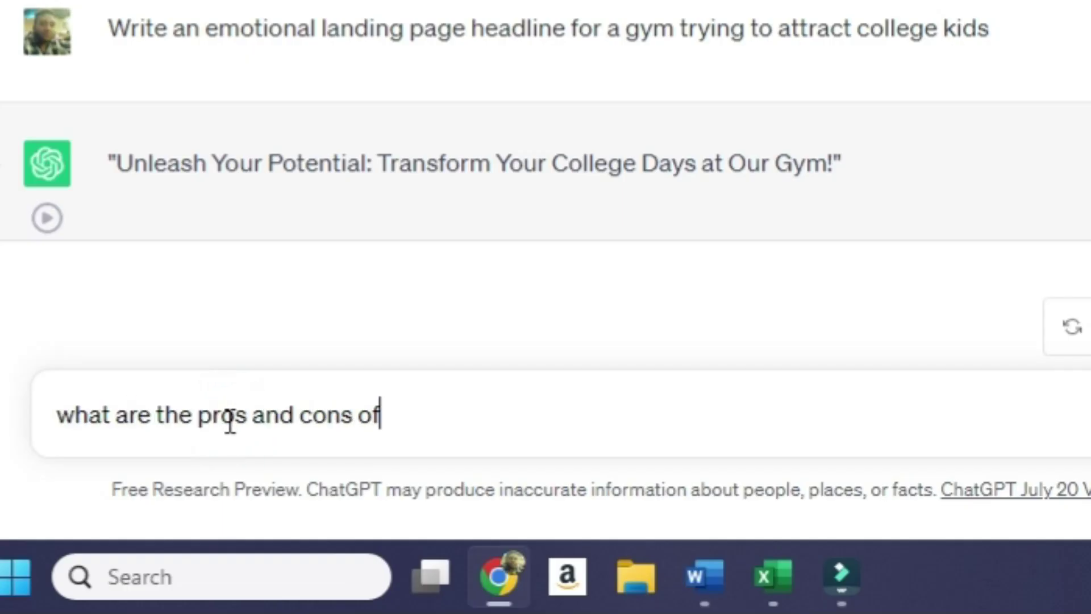
key("ctrl+v")
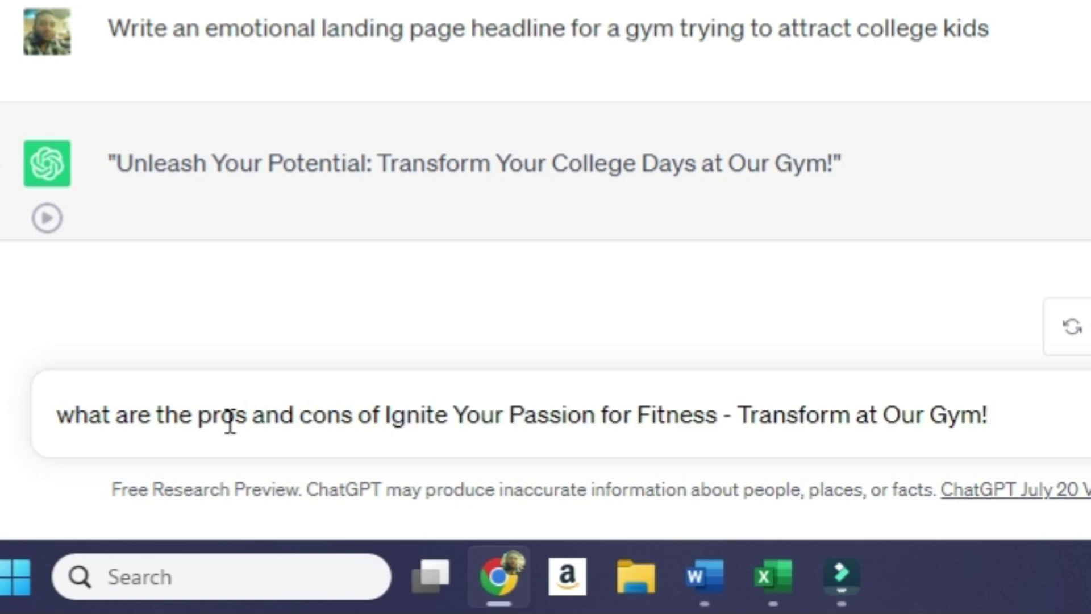
type("for advertising")
key("Return")
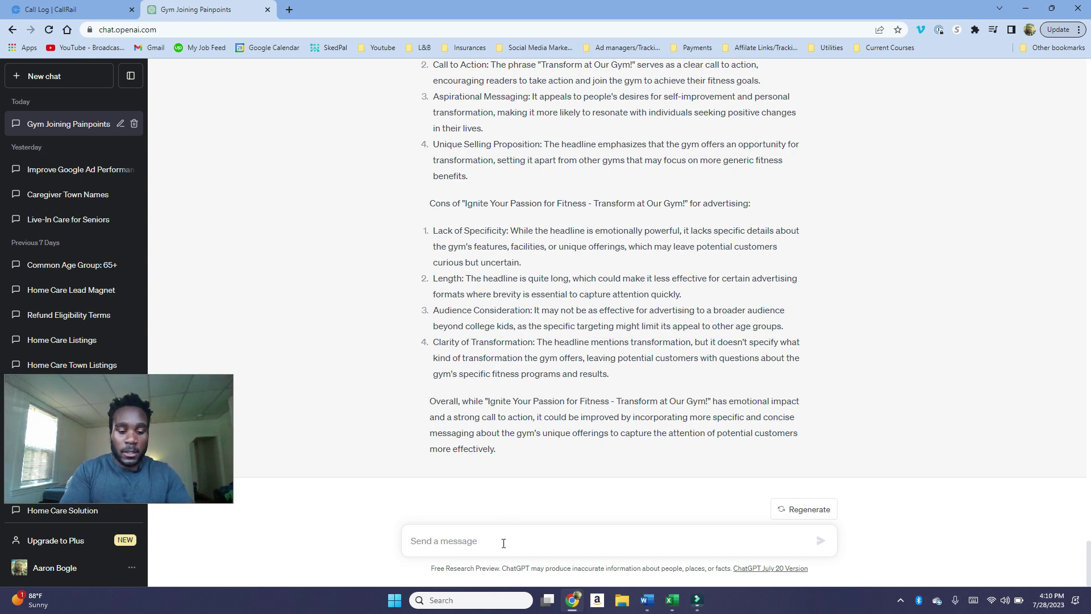
Submit the follow-up prompt "how can I fix those cons"
type("how can ")
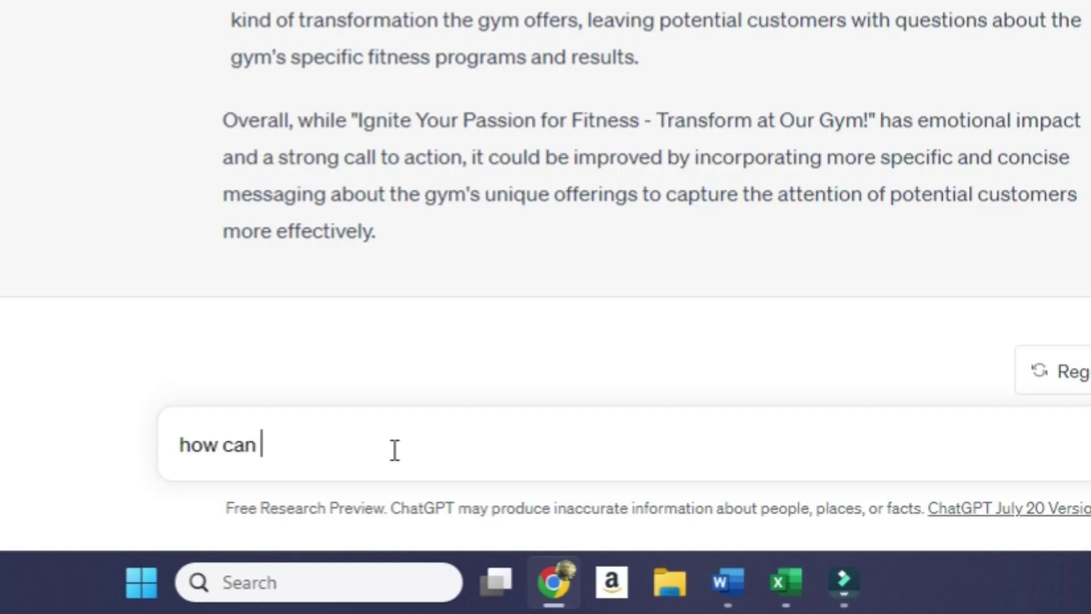
type("I fix those co")
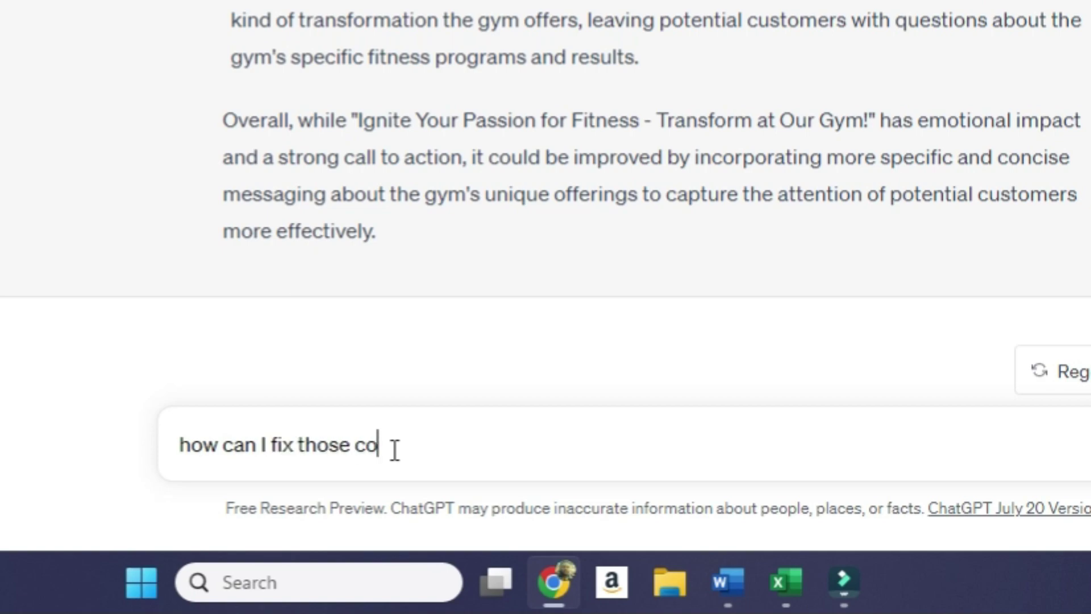
type("ns")
key("Return")
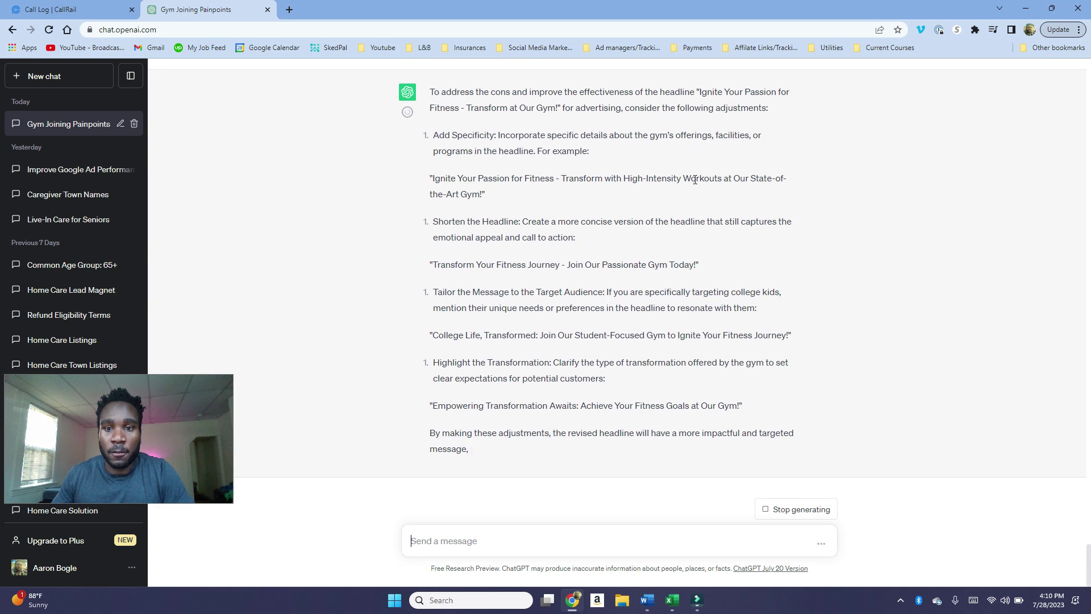
Review the suggested headline adjustments, highlighting parts of the specificity example, the target audience advice and the transformation advice
left_click_drag(694, 180, 754, 184)
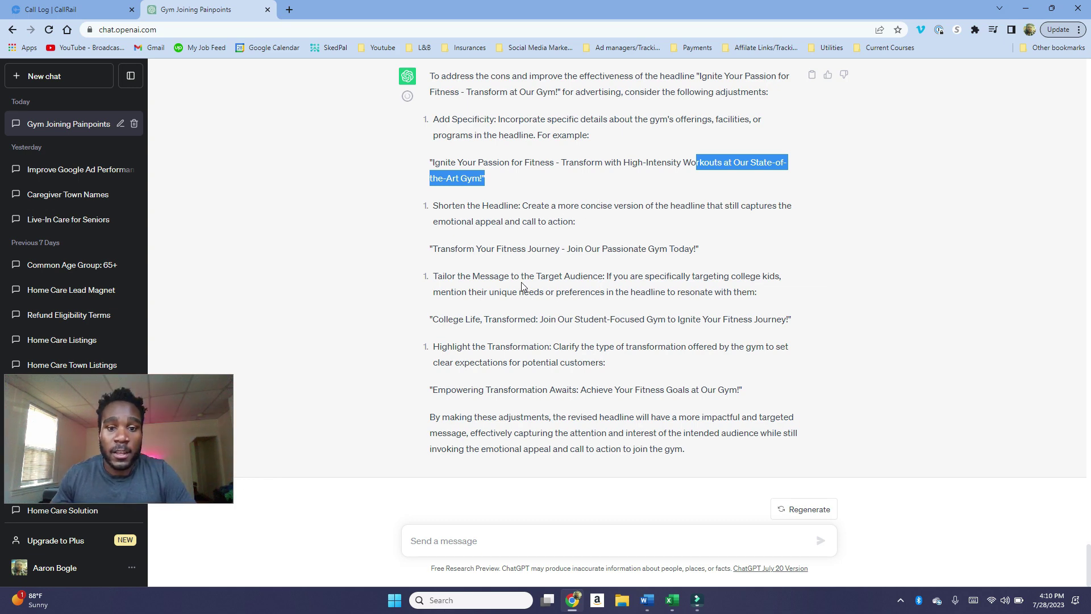
left_click_drag(524, 279, 584, 281)
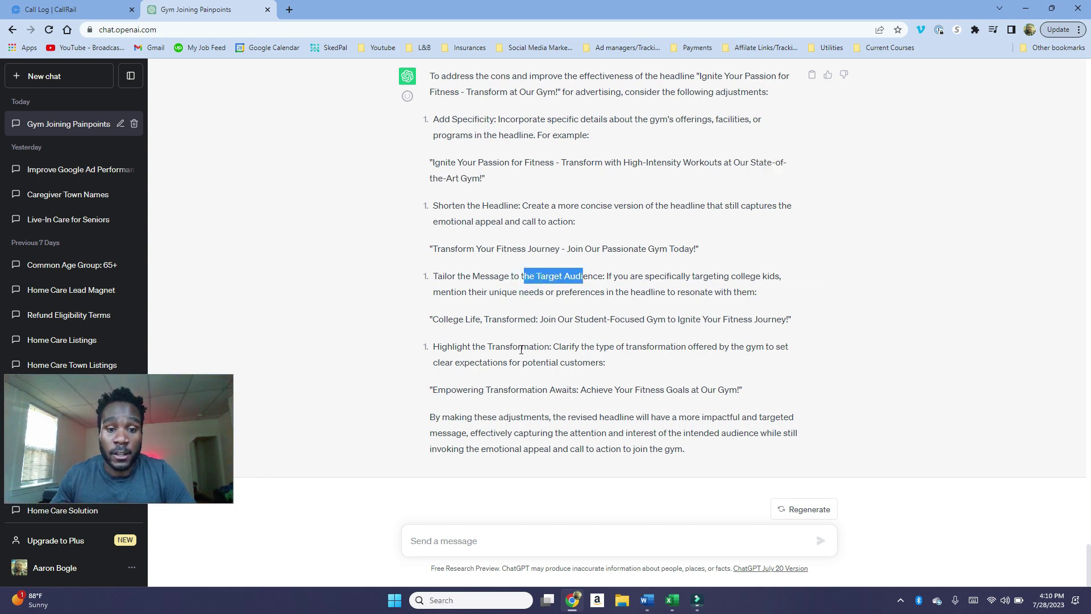
left_click_drag(488, 347, 545, 349)
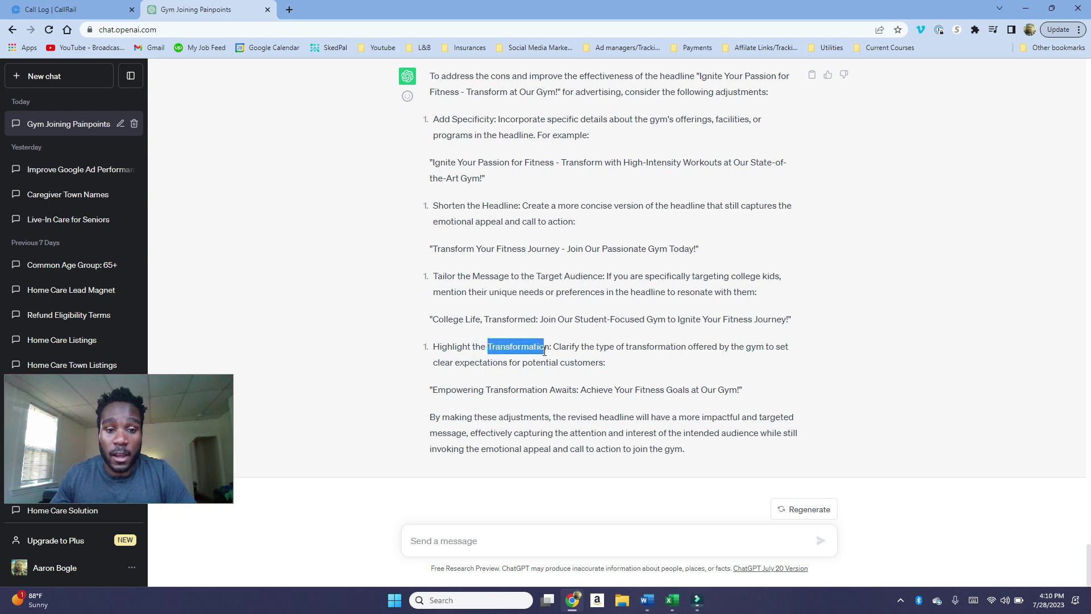
left_click(543, 351)
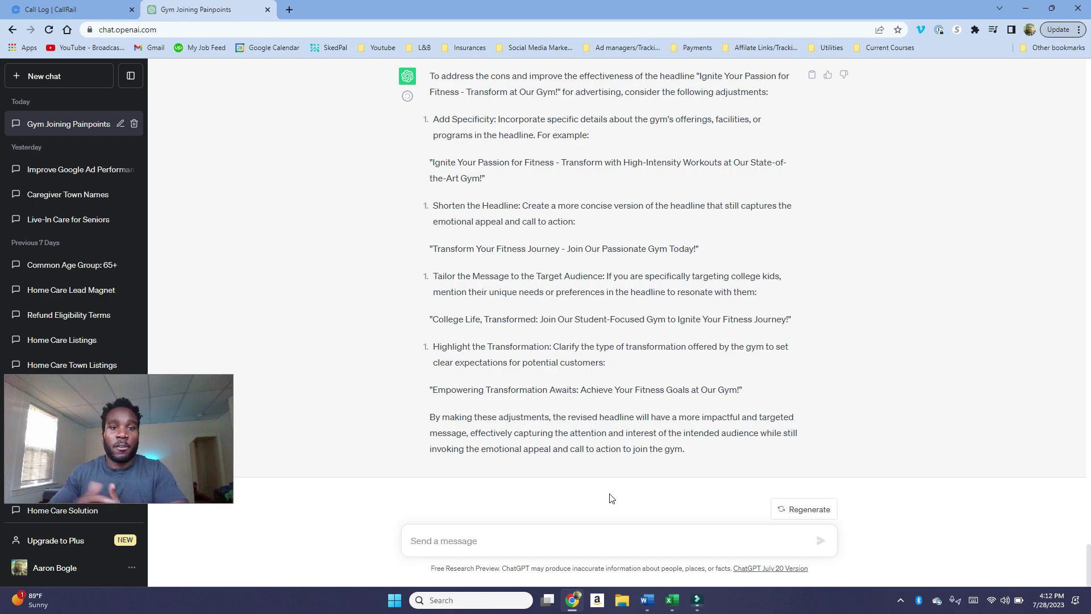
Paste the prompt asking what other phrases people type when looking for a service, replace its placeholder with "join a gym" and submit it
left_click(426, 534)
key("ctrl+v")
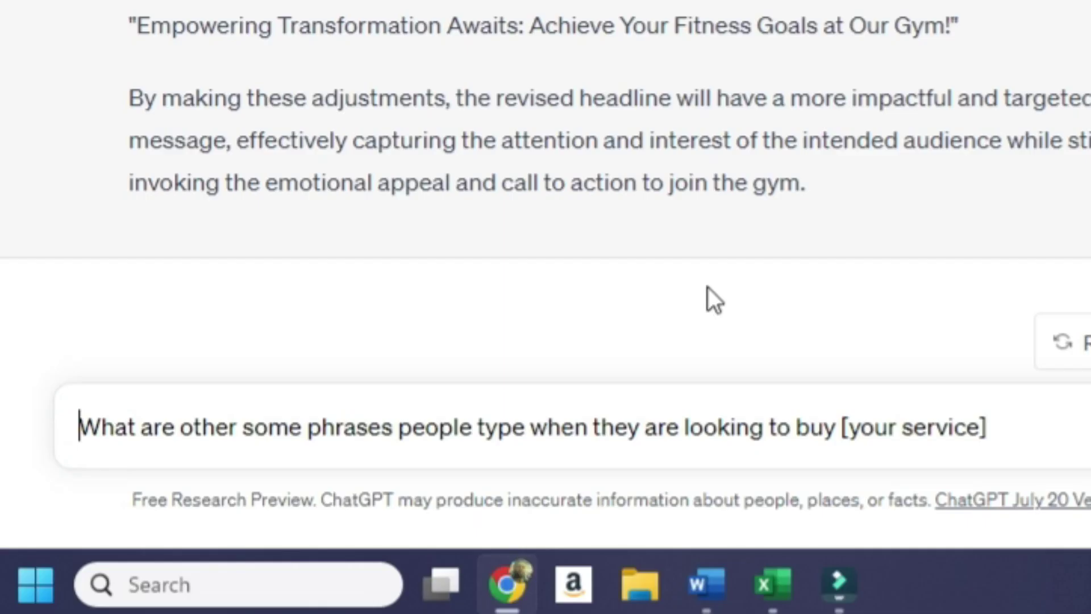
left_click_drag(1018, 435, 841, 429)
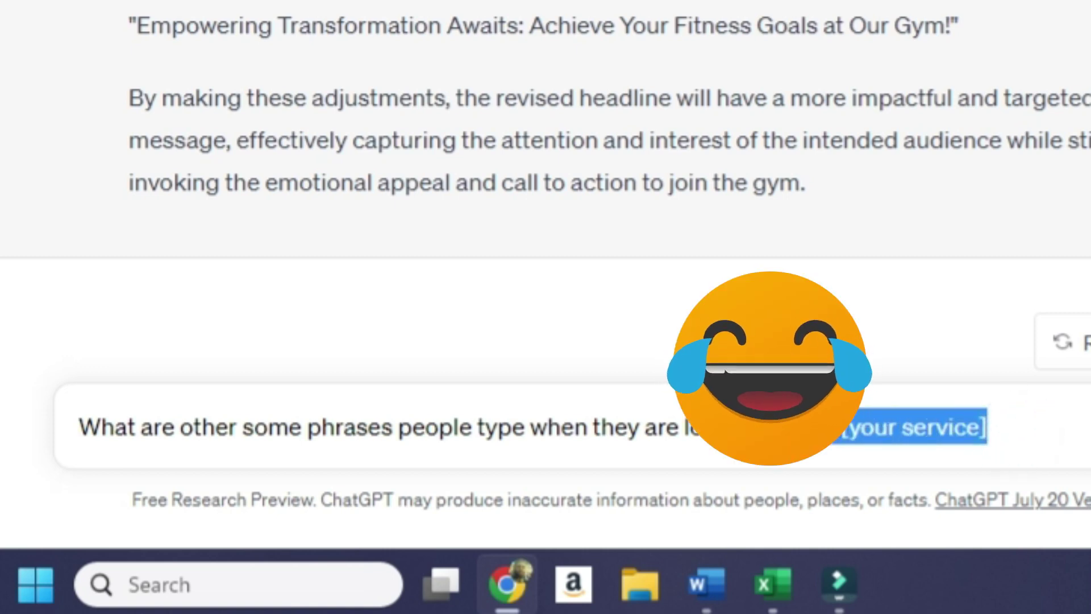
key("BackSpace")
type("join a gym")
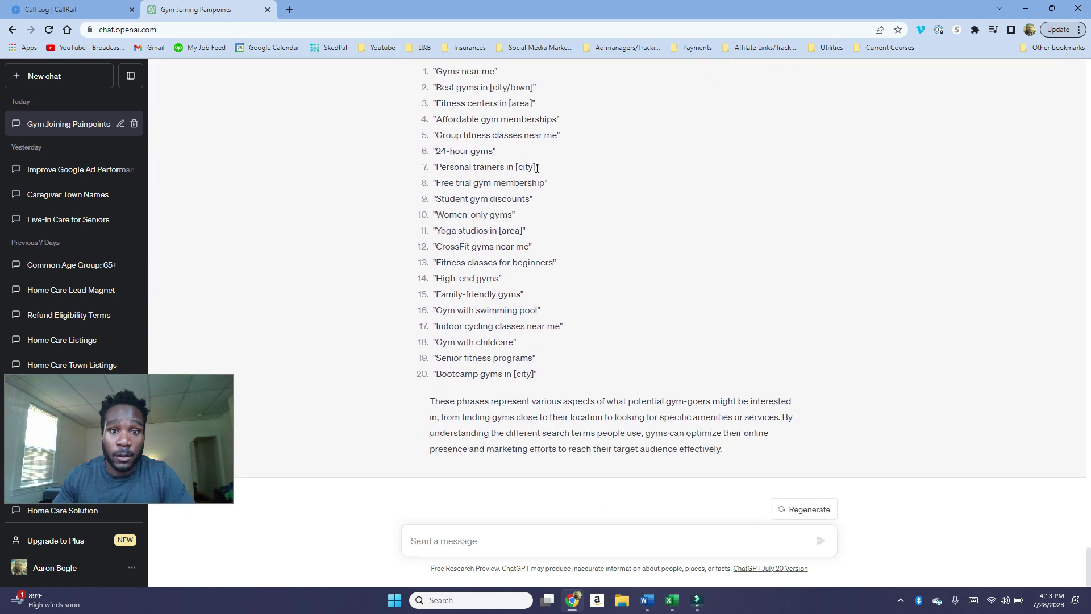
Review the list of gym search phrases, highlighting the "Gyms near me", "Best gyms in [city/town]" and "Fitness centers in [area]" entries
scroll(527, 181, "up", 1)
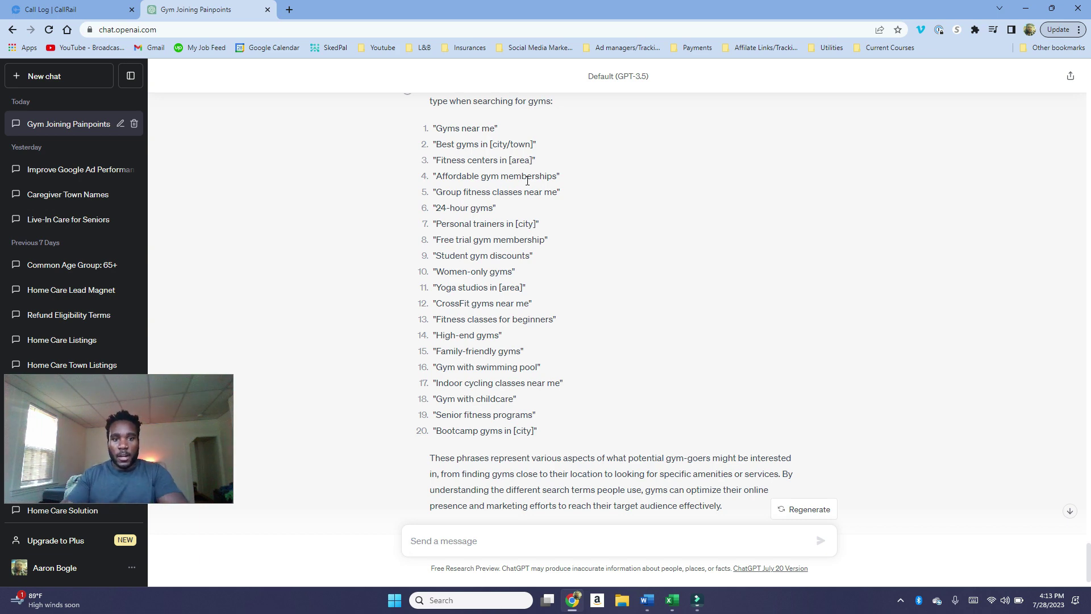
left_click_drag(499, 128, 433, 129)
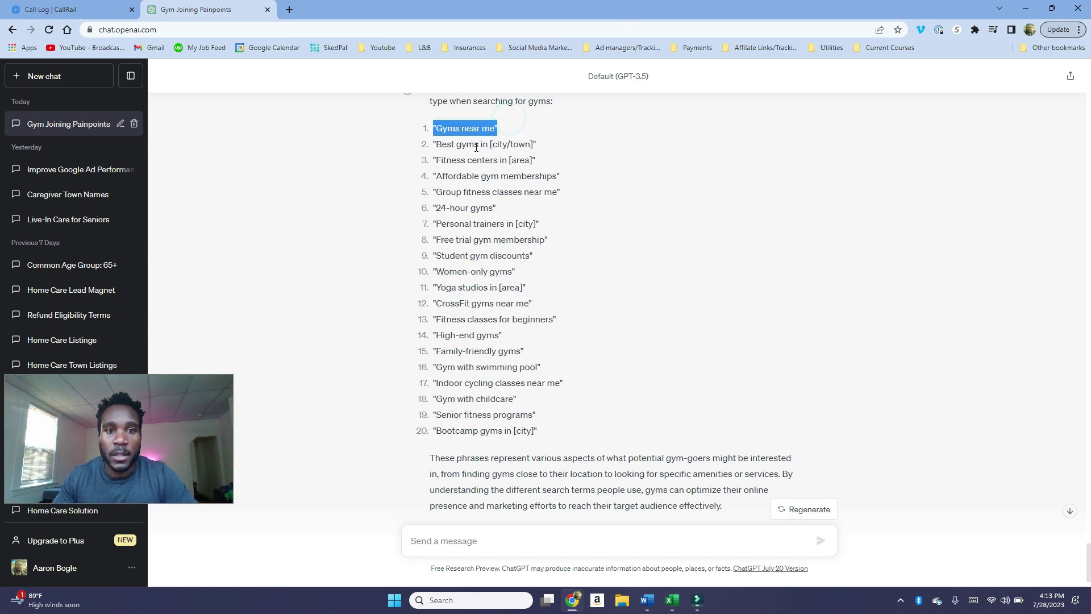
left_click_drag(565, 145, 446, 146)
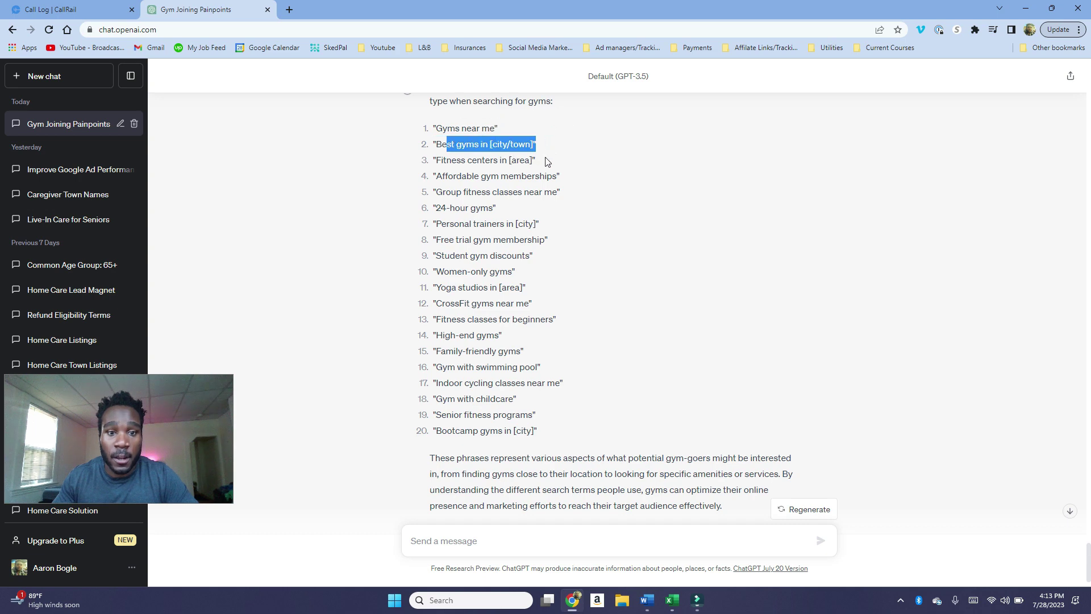
left_click_drag(546, 162, 431, 100)
left_click(612, 214)
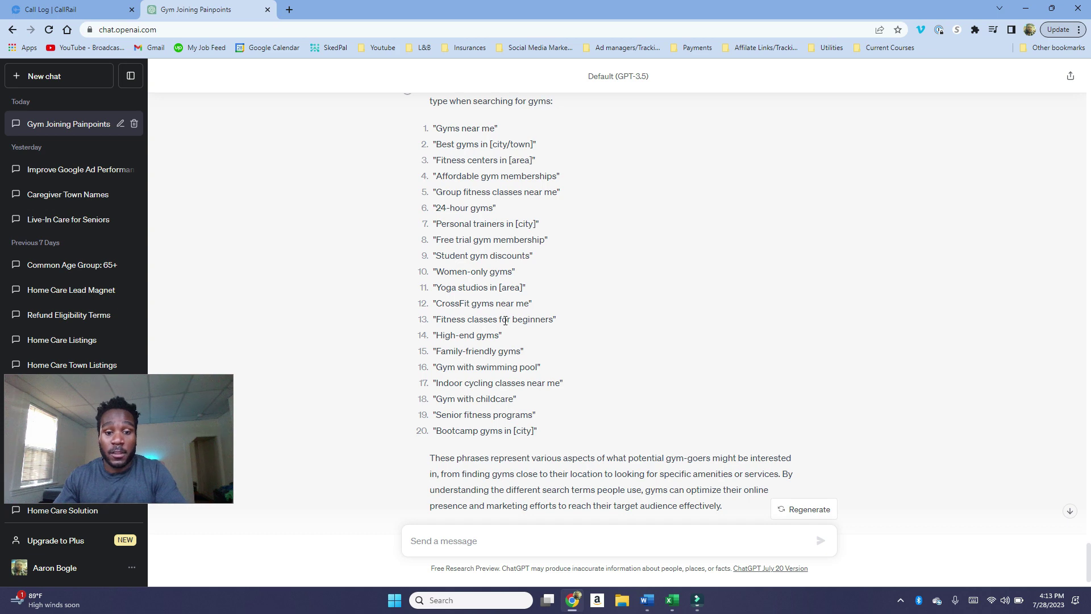
scroll(505, 321, "down", 1)
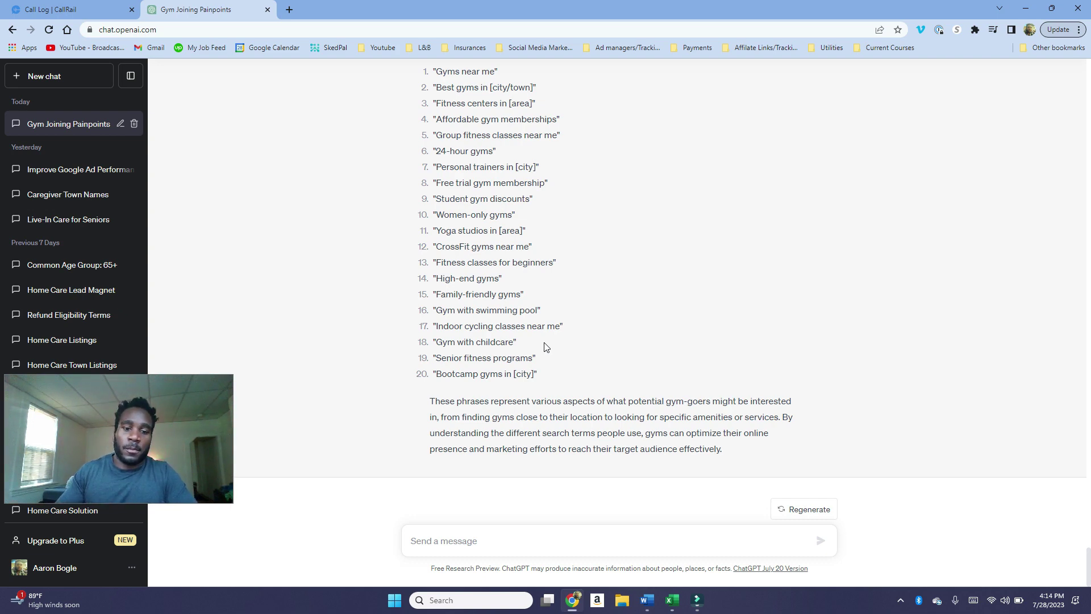
Submit the prompt "Make a list of nationwide gyms"
left_click(518, 542)
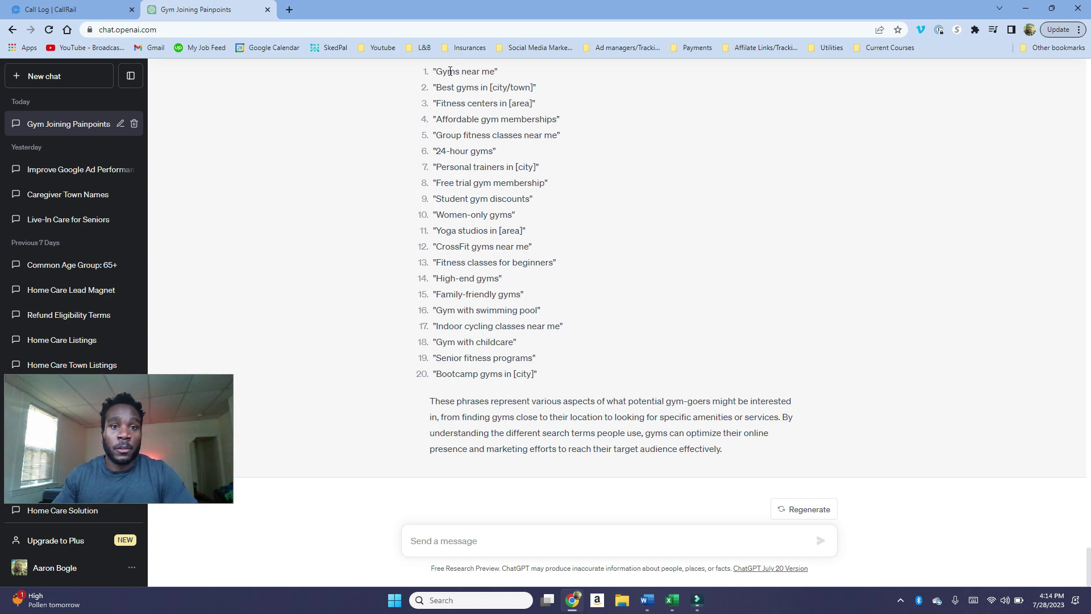
left_click(473, 541)
type("Make a list of nationwide gyms")
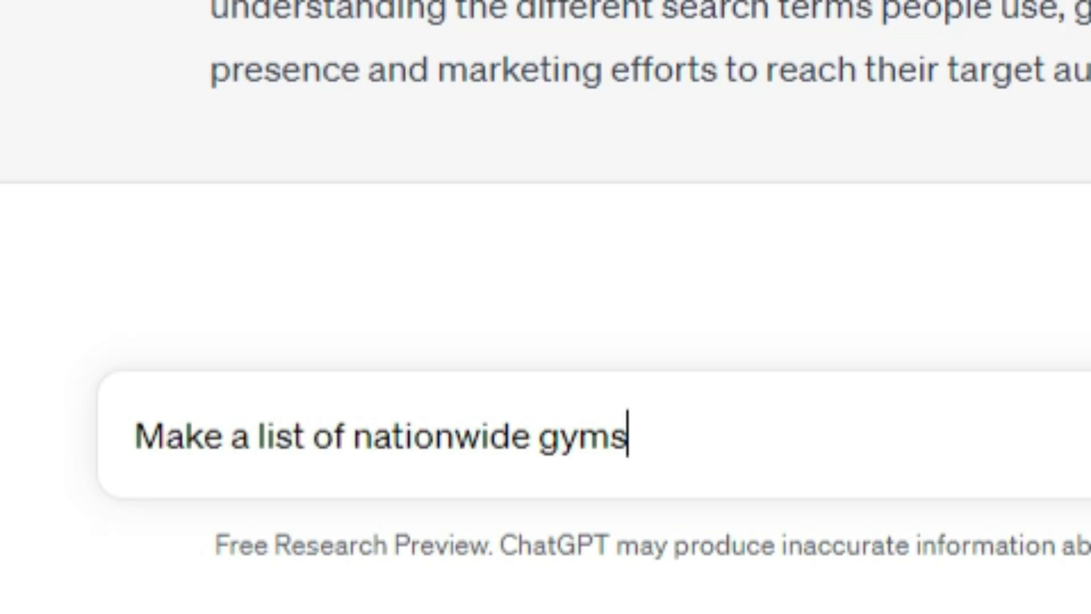
key("Return")
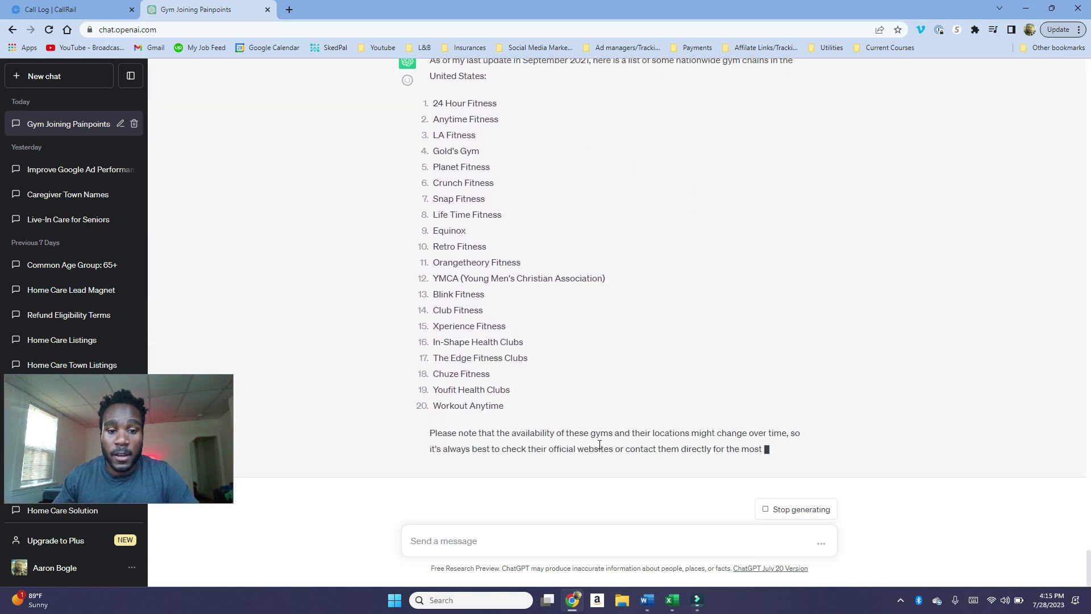
Submit the prompt "Make a list of gyms in MA" and highlight the advice on finding gyms in specific locations
scroll(506, 237, "up", 3)
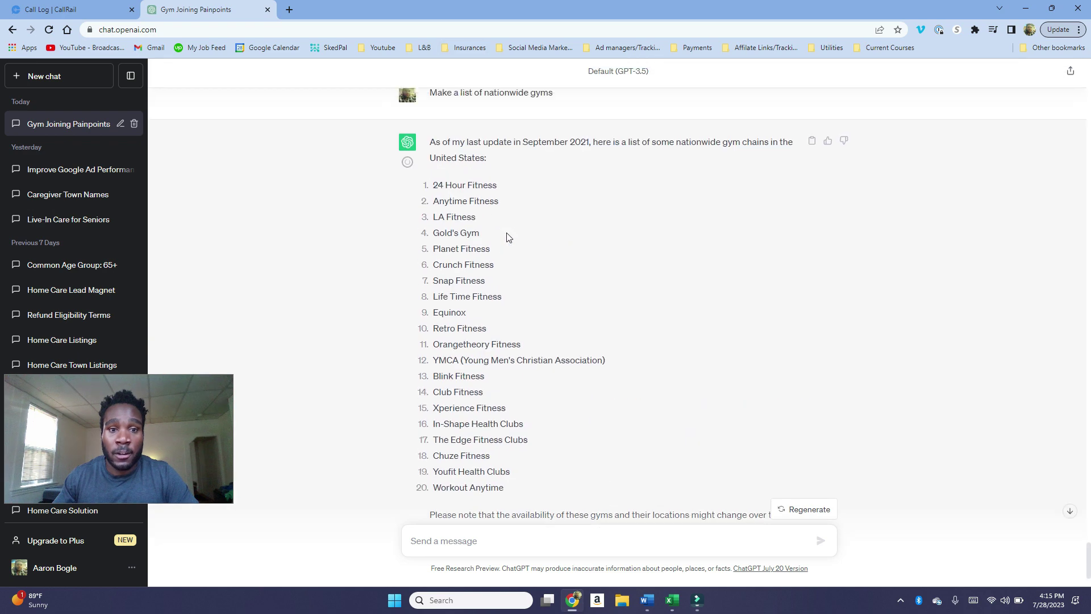
left_click(543, 540)
type("Make a list of  gyms in MA")
scroll(572, 488, "down", 2)
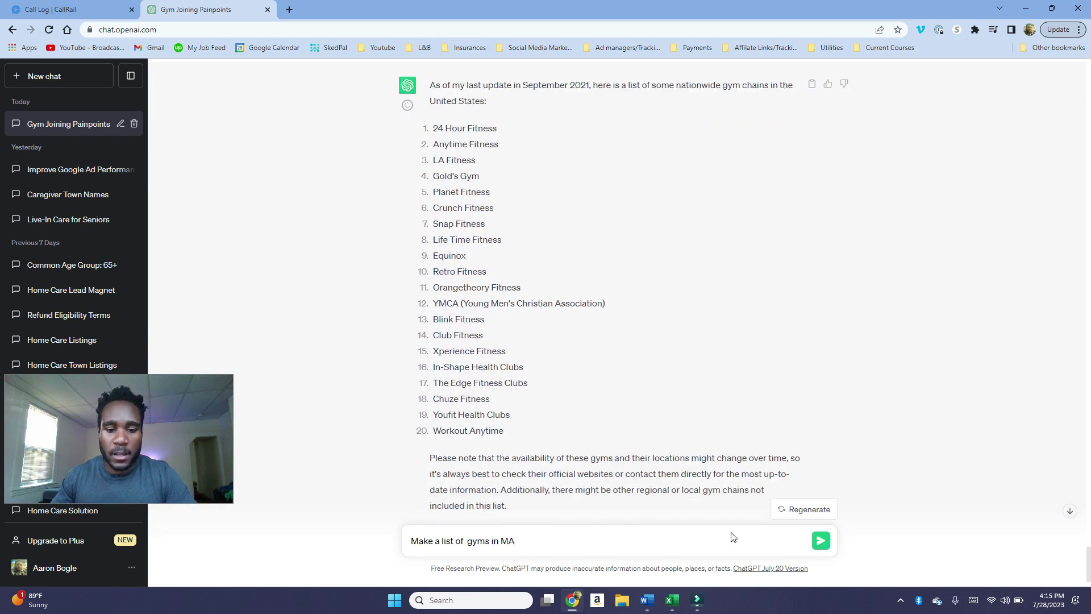
left_click(819, 541)
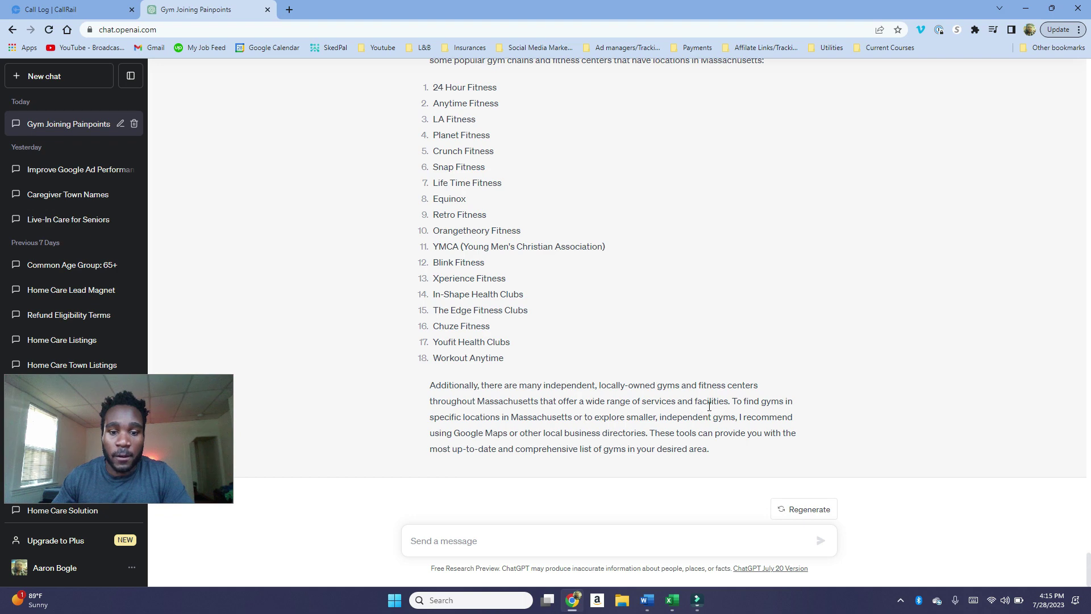
left_click_drag(717, 402, 761, 427)
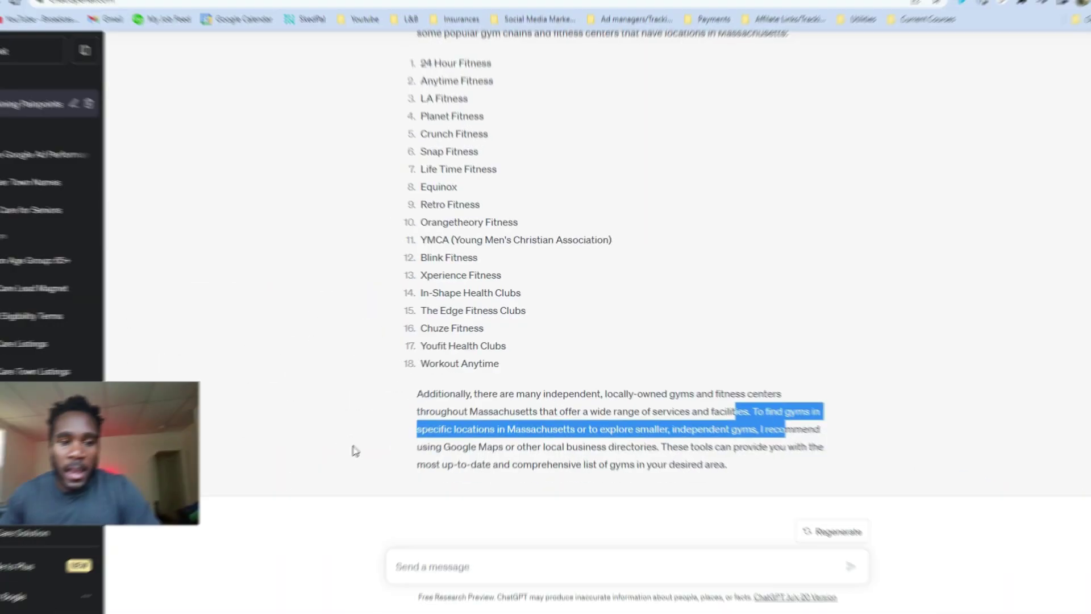
left_click(374, 432)
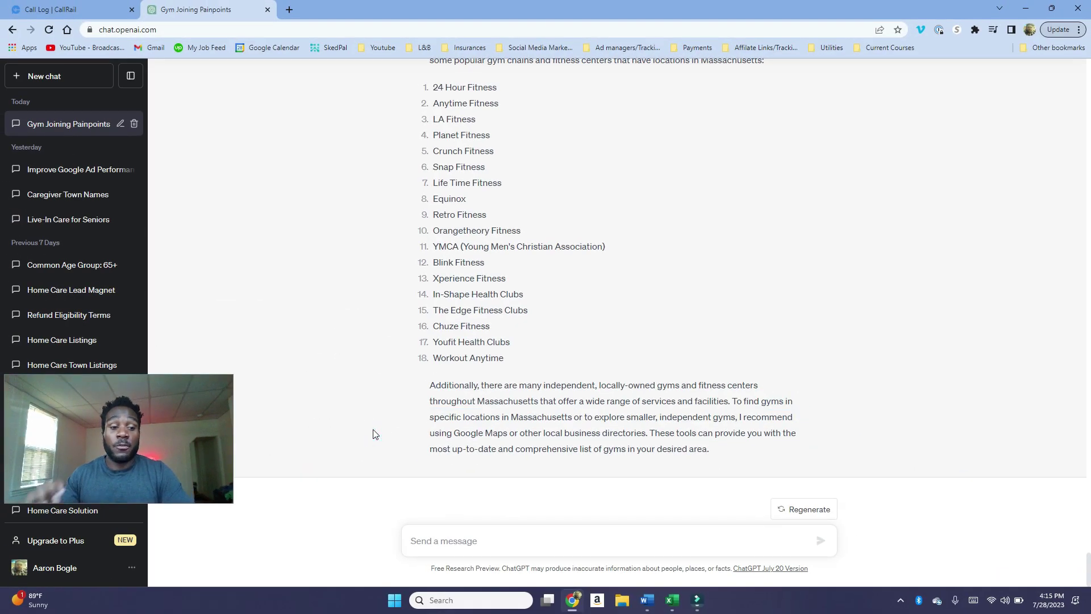